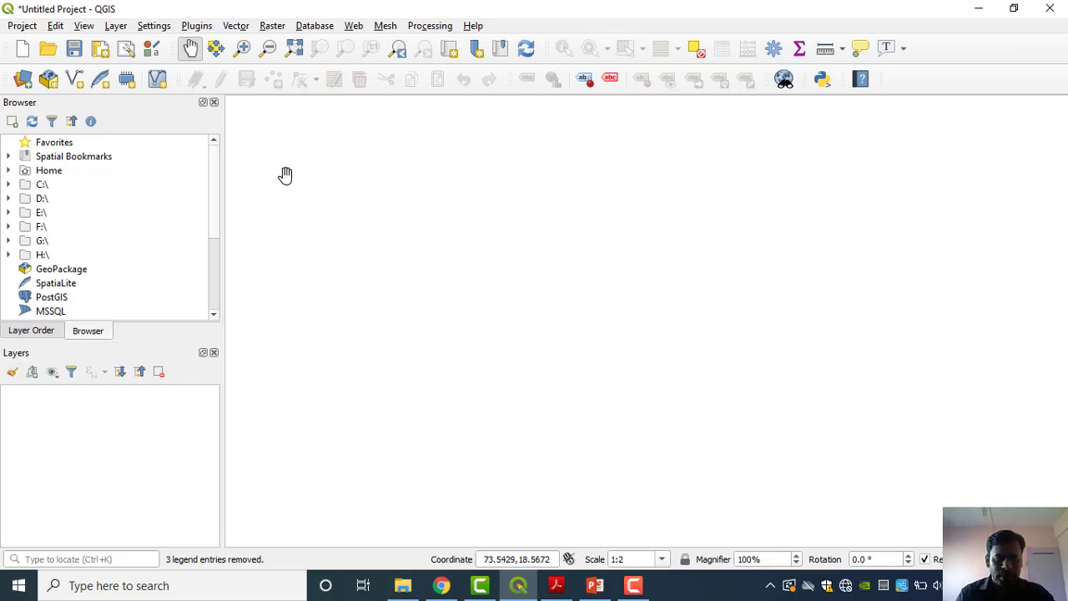
# Step: Add the toposheet raster from the Practical 3 Data 4-5-20 folder to the project as a raster layer
pyautogui.click(116, 26)
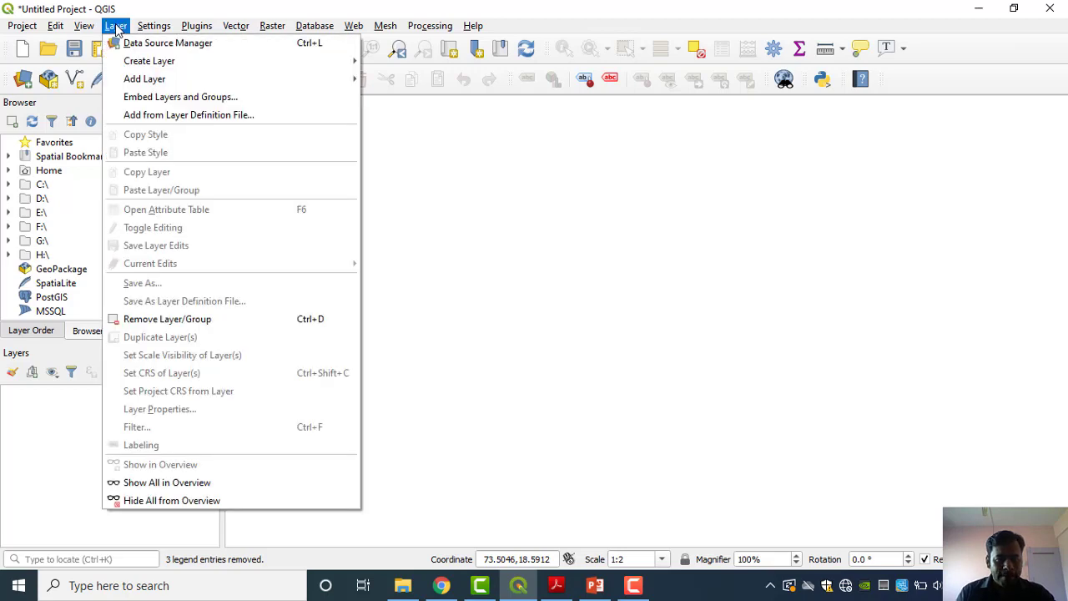
pyautogui.moveTo(127, 78)
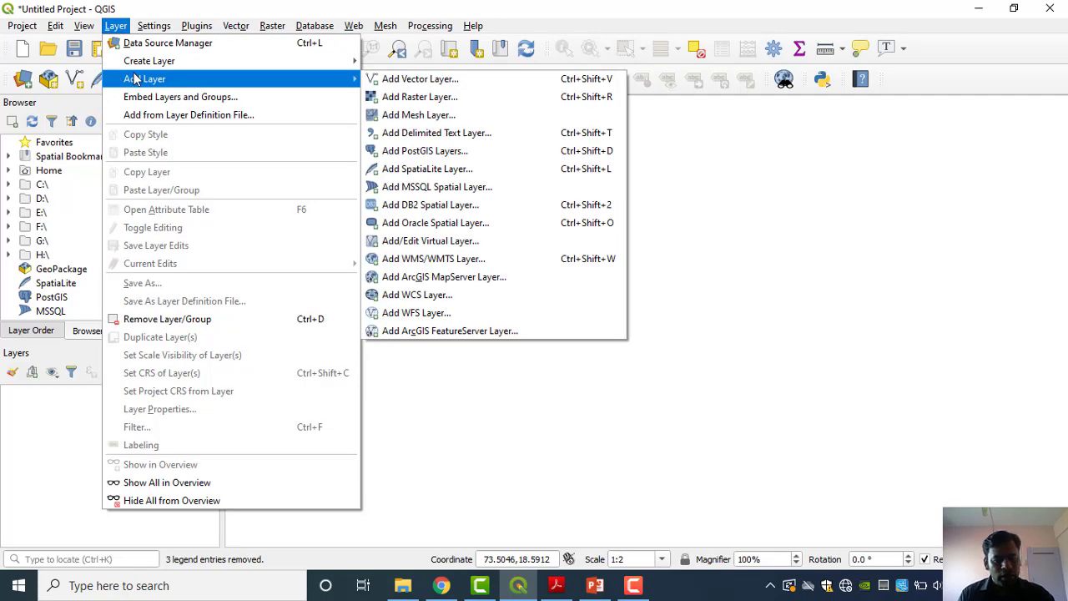
pyautogui.click(119, 27)
pyautogui.click(118, 26)
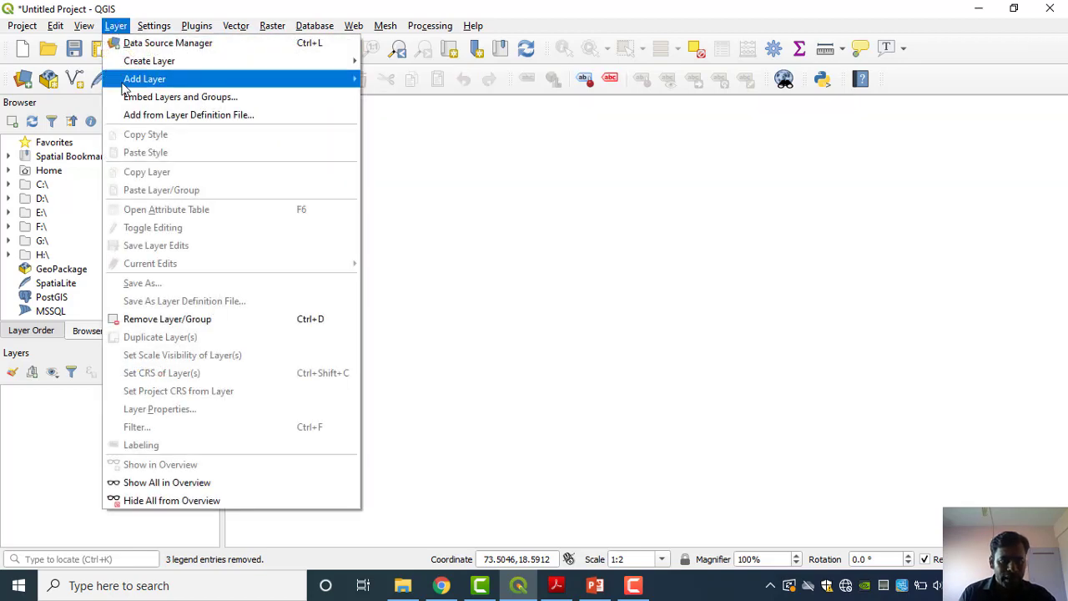
pyautogui.moveTo(127, 81)
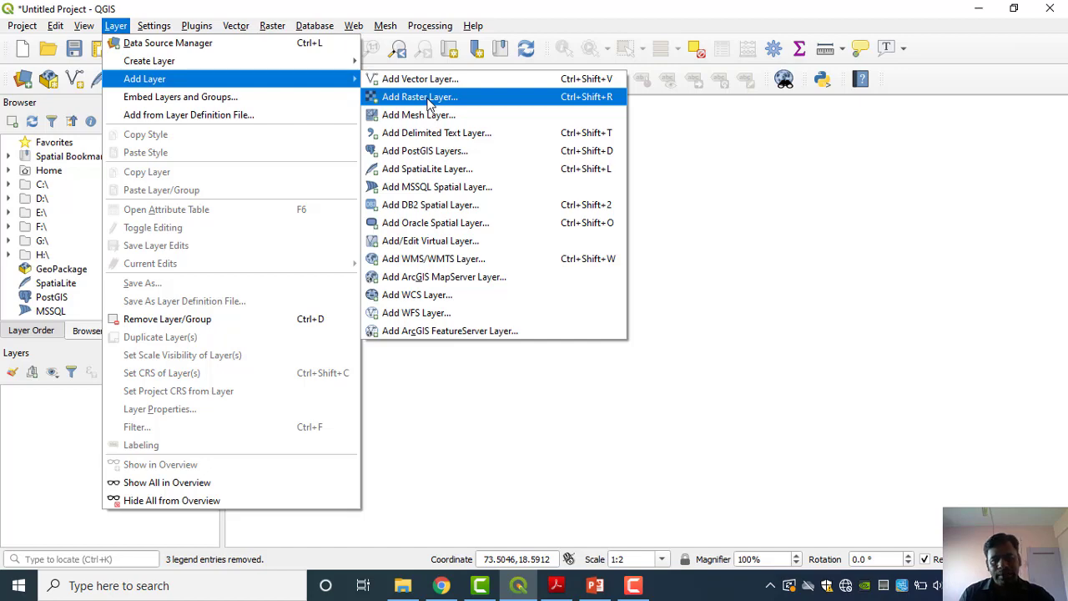
pyautogui.click(428, 98)
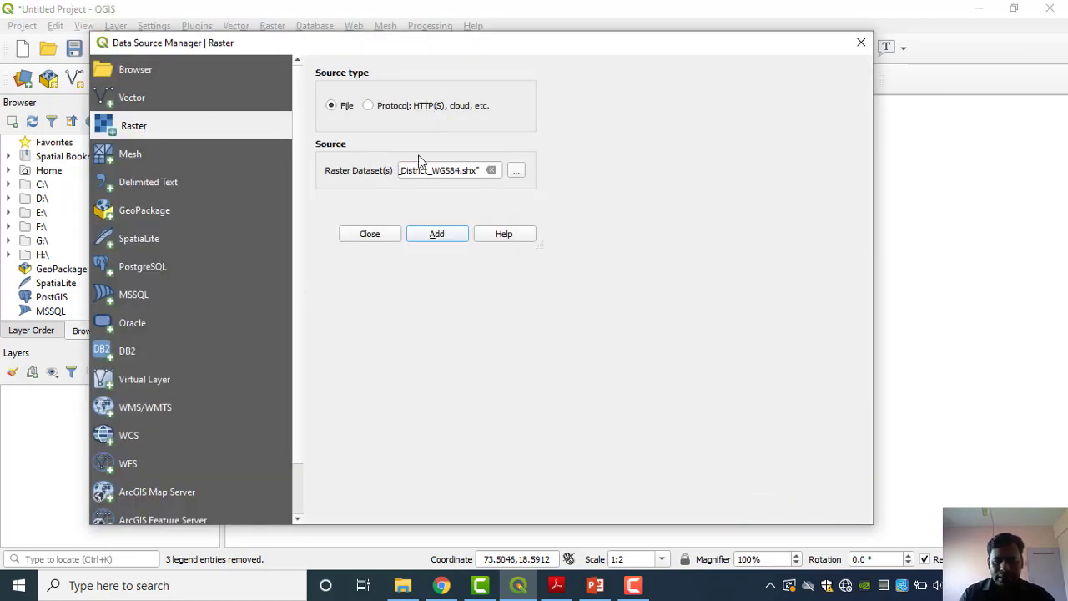
pyautogui.click(516, 173)
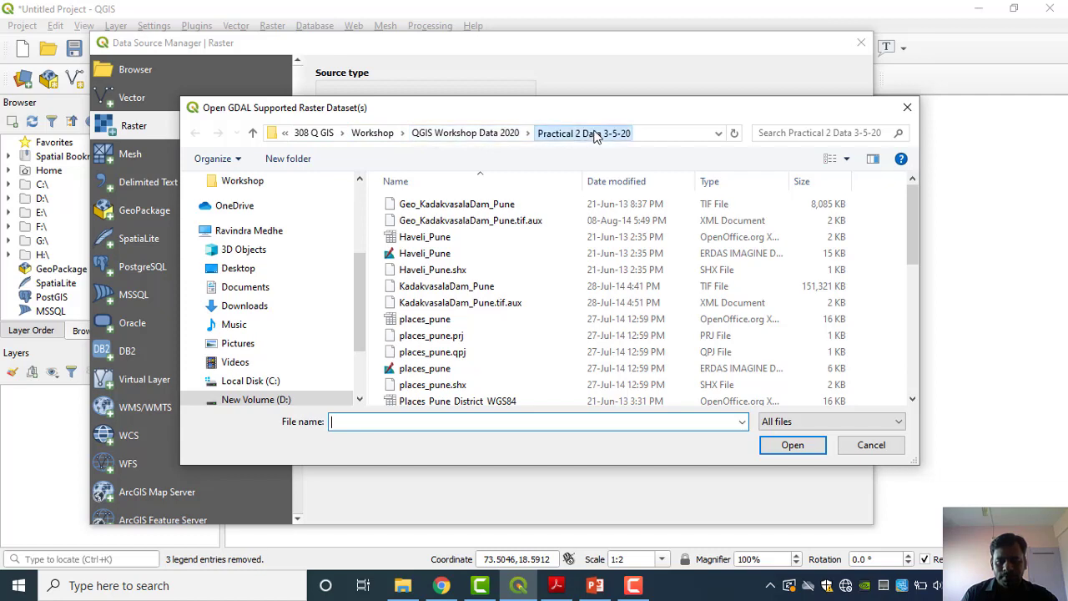
pyautogui.click(476, 133)
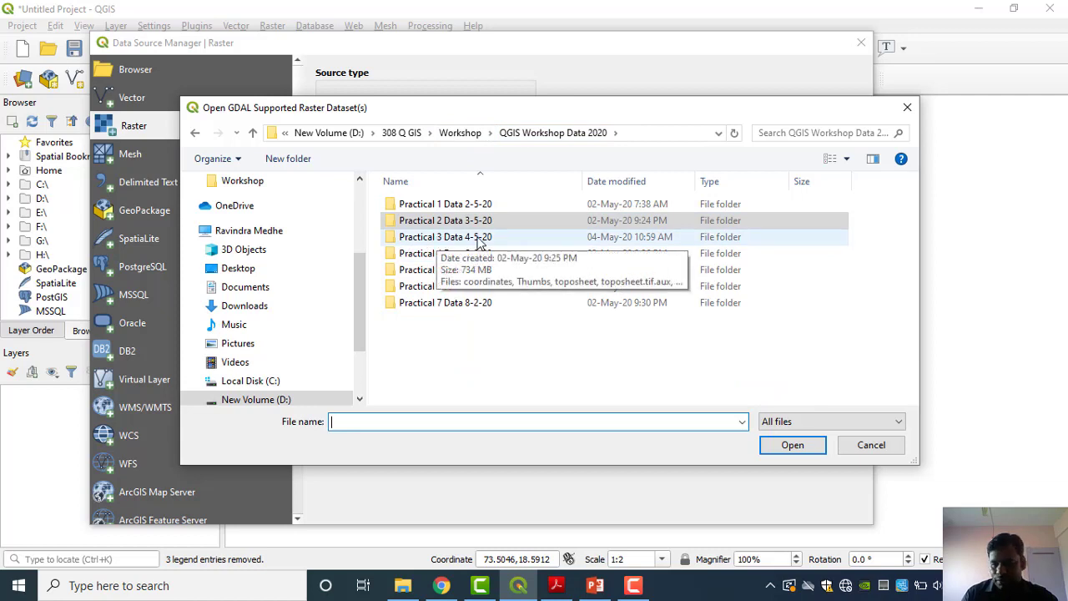
pyautogui.doubleClick(480, 239)
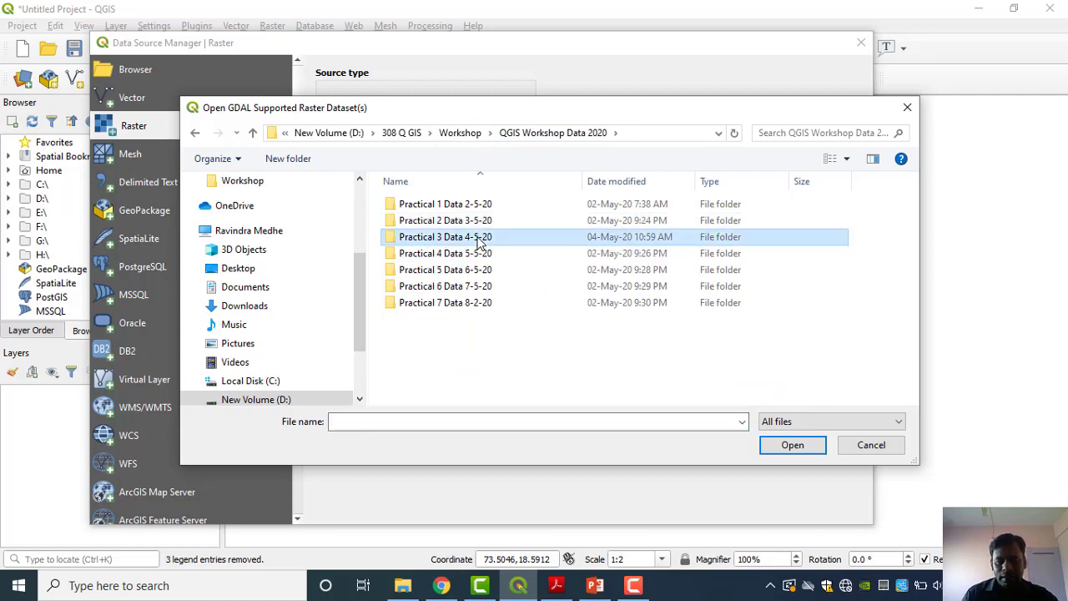
pyautogui.click(601, 227)
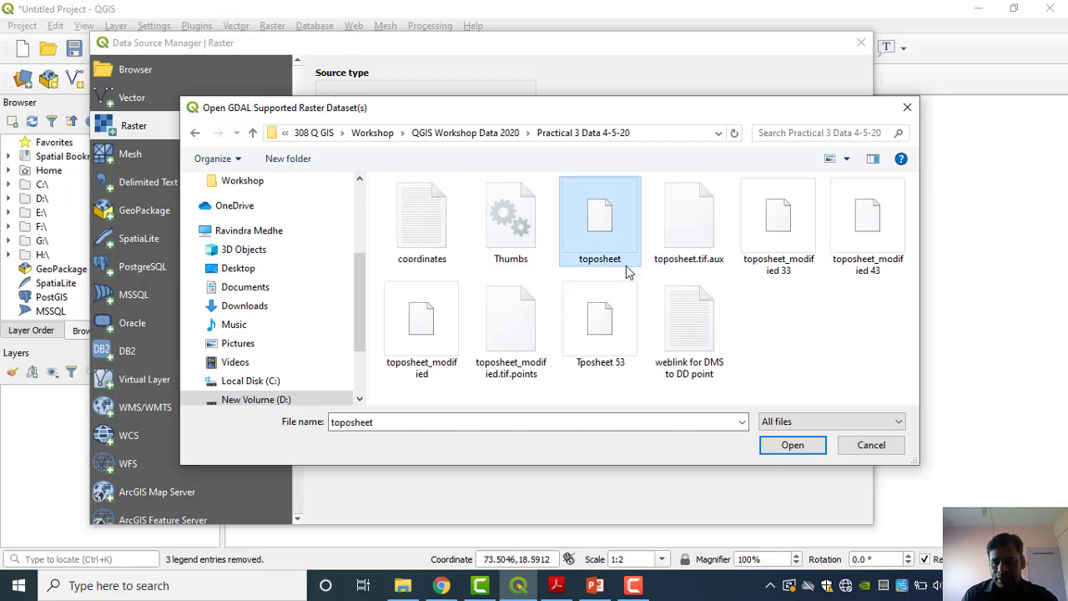
pyautogui.click(793, 445)
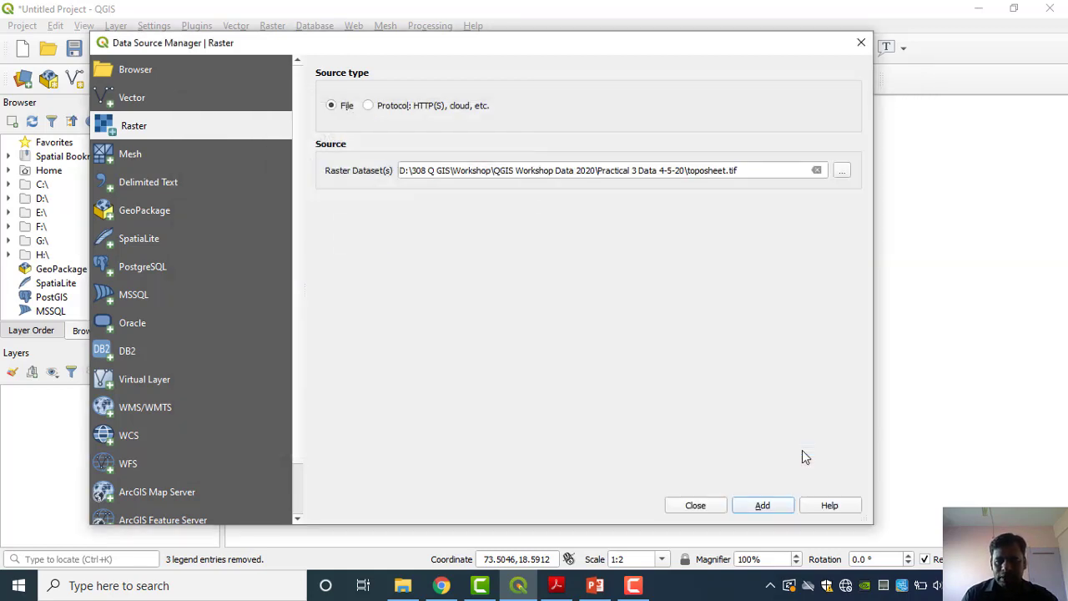
pyautogui.click(696, 505)
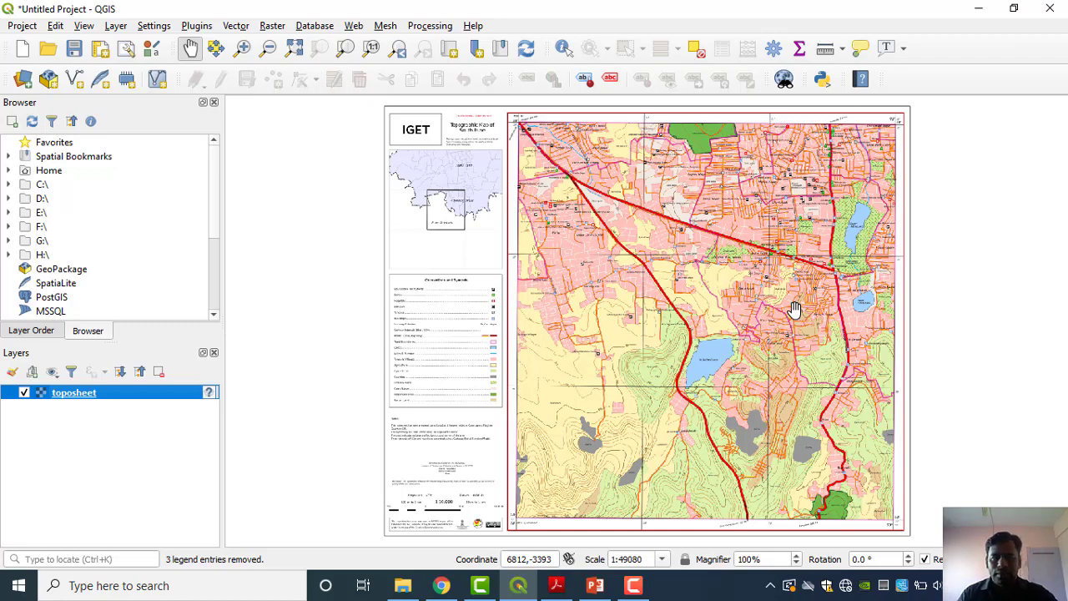
# Step: Search the list of all plugins for "georefe" to check the Georeferencer GDAL plugin
pyautogui.click(273, 28)
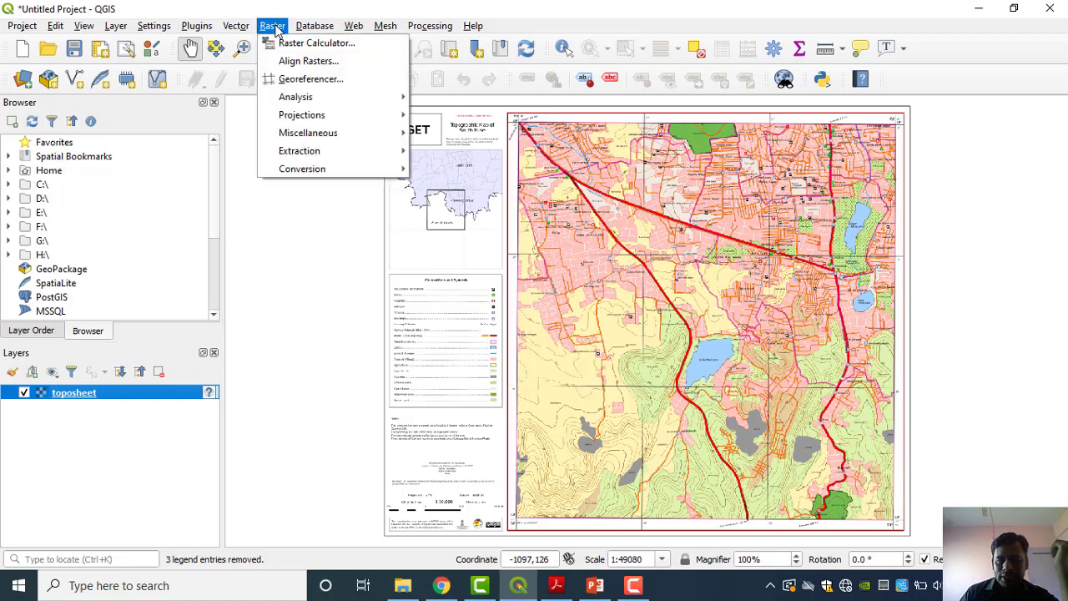
pyautogui.moveTo(185, 33)
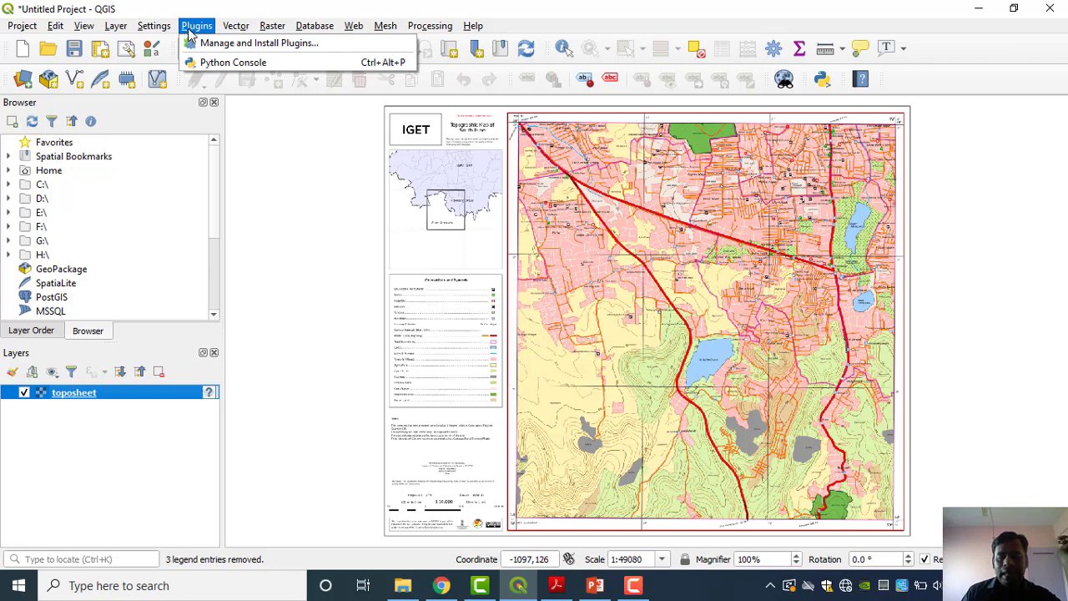
pyautogui.click(236, 46)
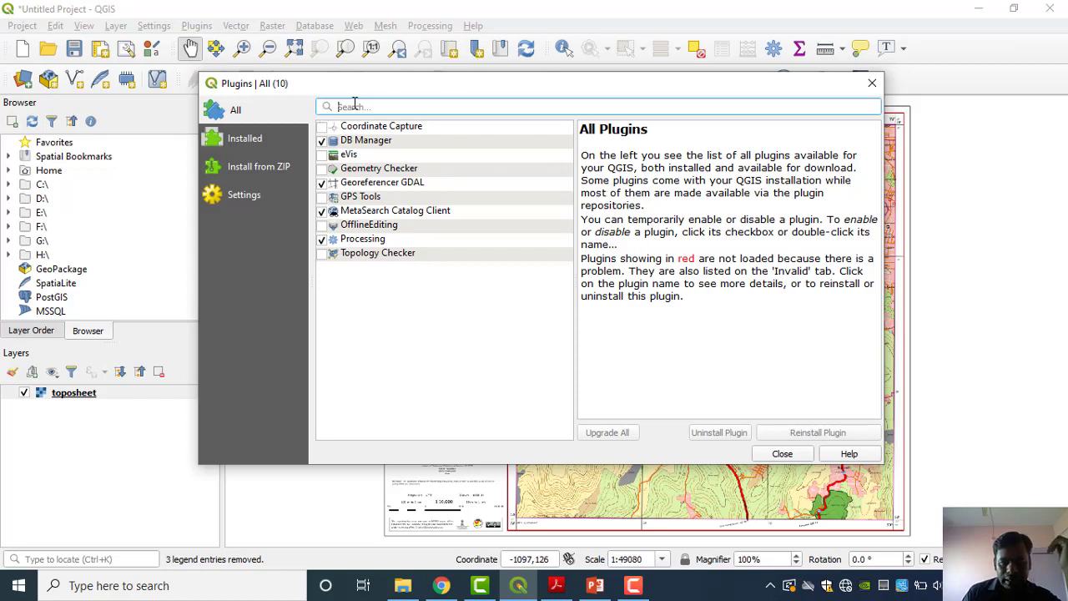
pyautogui.click(235, 114)
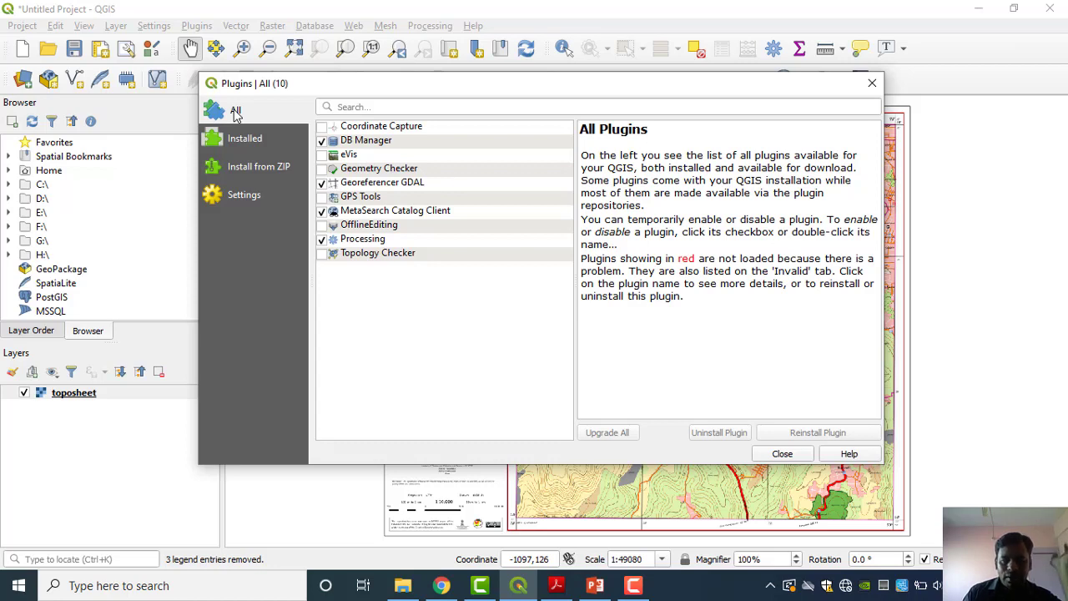
pyautogui.click(407, 103)
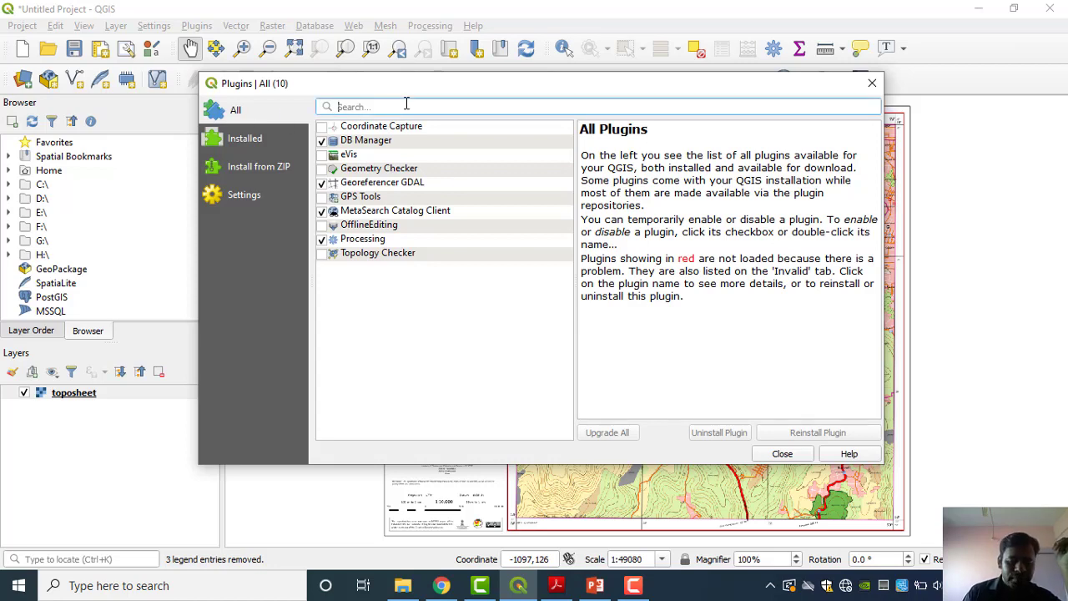
pyautogui.write('ge')
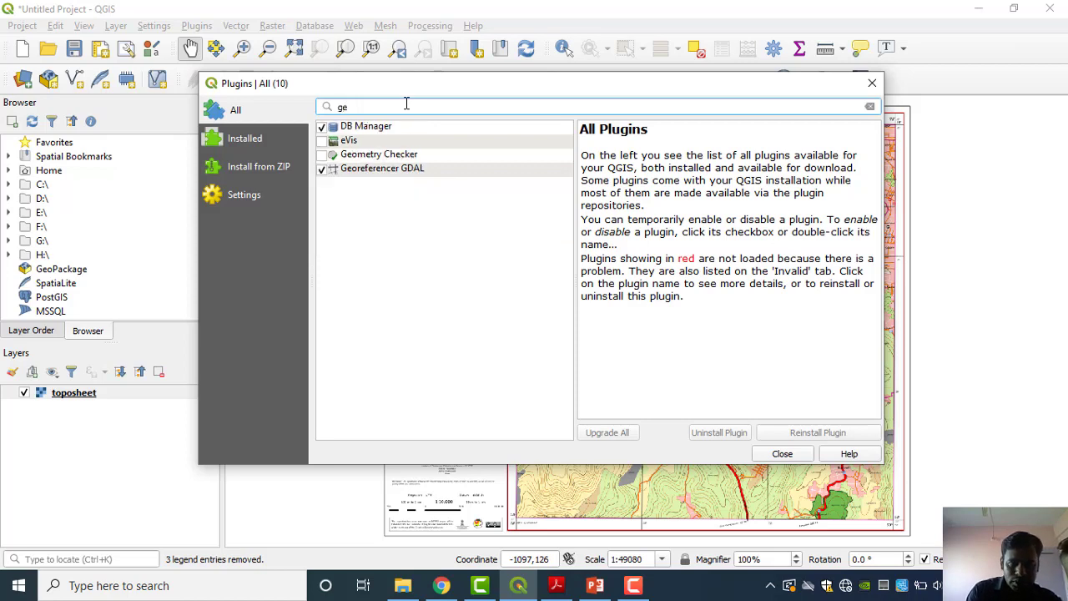
pyautogui.write('orefe')
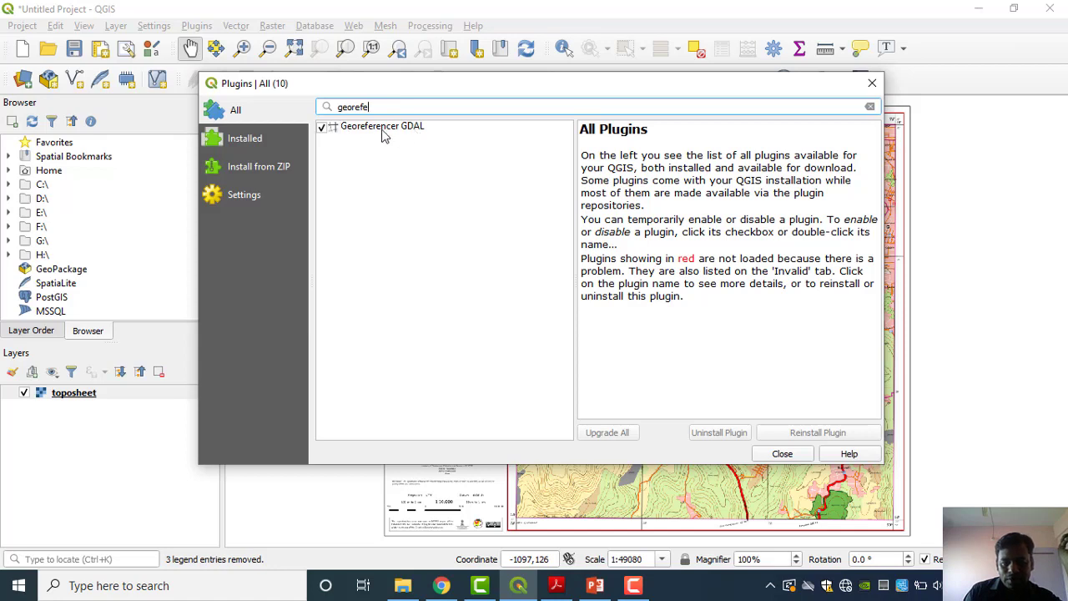
# Step: Disable the Georeferencer GDAL plugin, enable it again and close the plugin manager
pyautogui.click(322, 127)
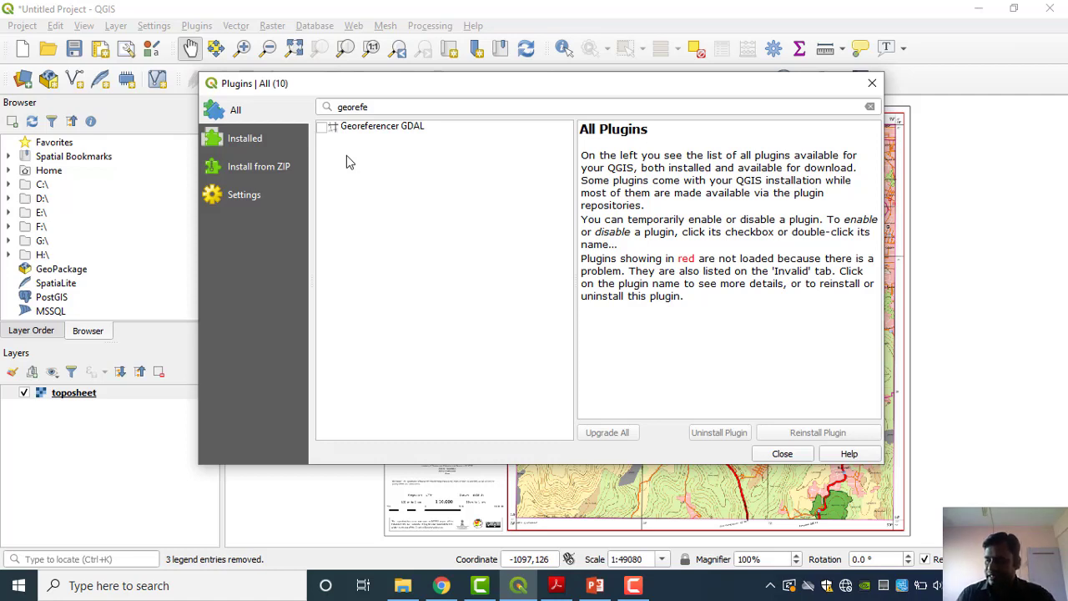
pyautogui.click(321, 127)
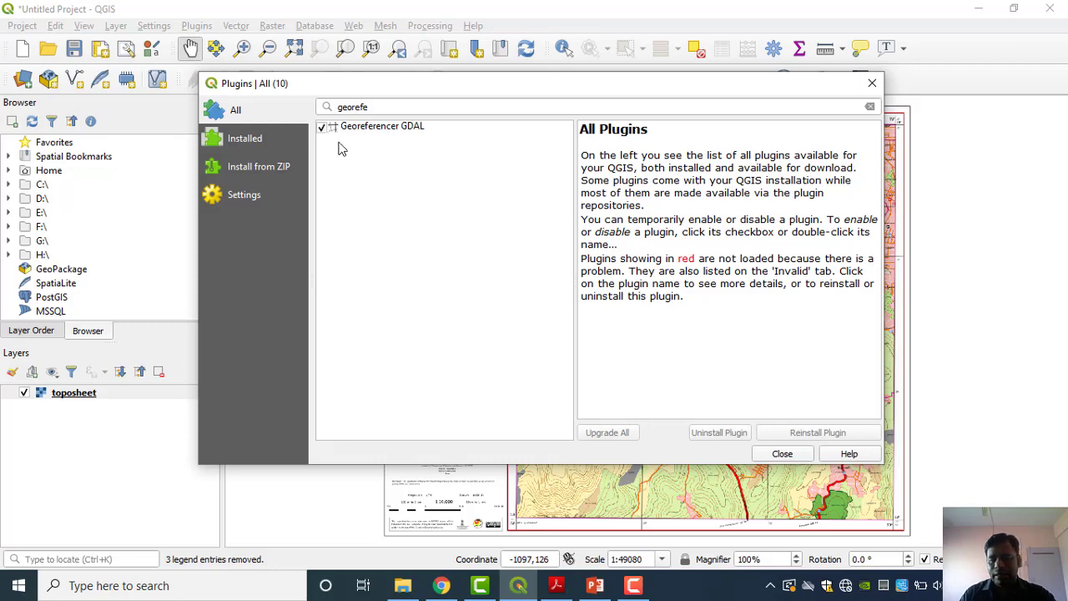
pyautogui.click(782, 453)
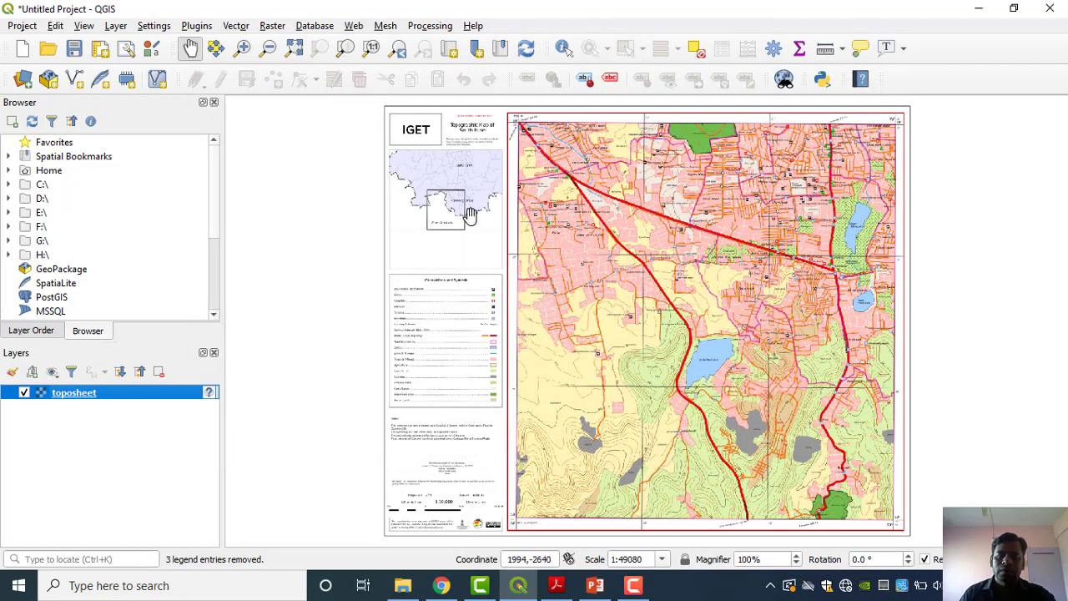
# Step: Open the Georeferencer tool for raster data
pyautogui.click(274, 27)
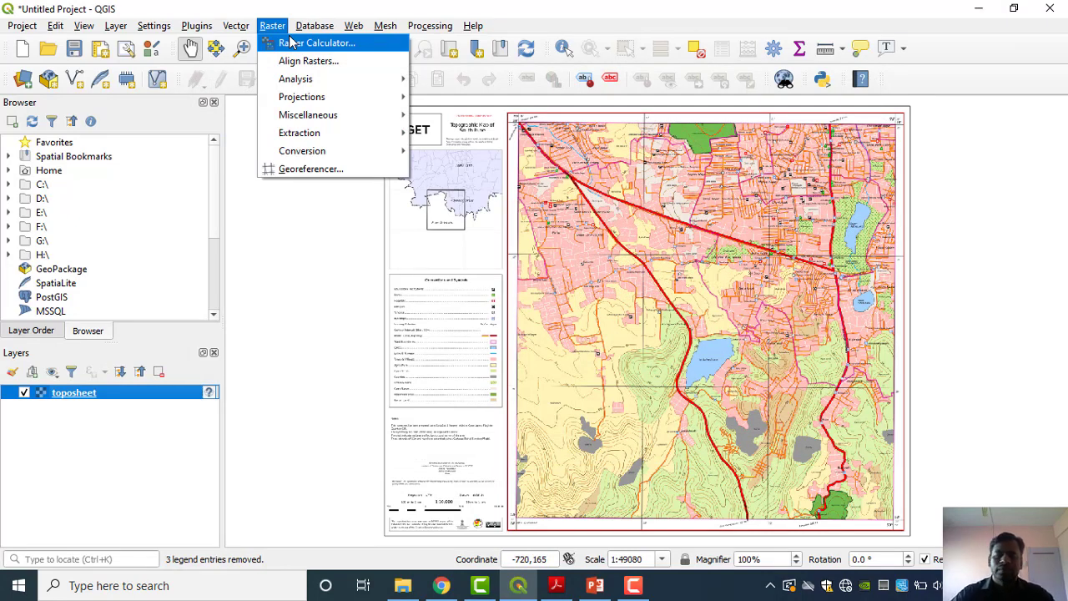
pyautogui.click(307, 167)
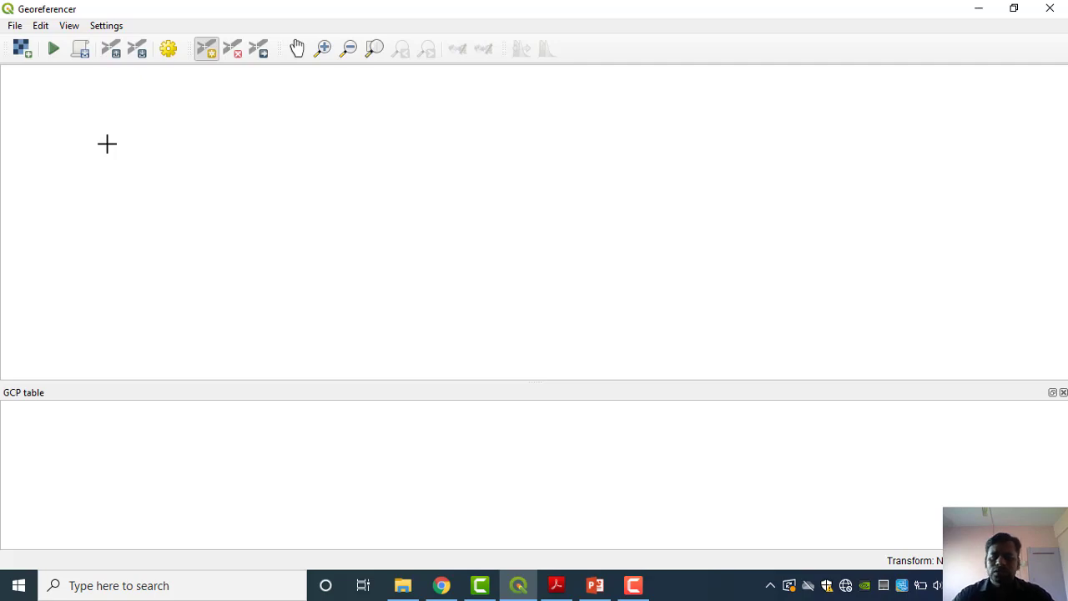
pyautogui.click(15, 26)
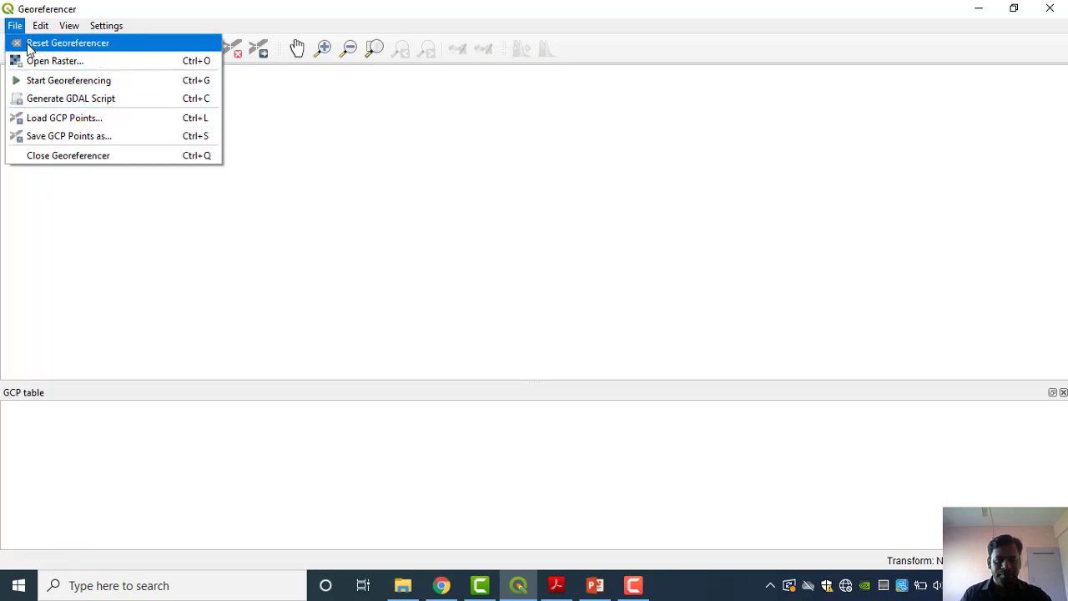
pyautogui.moveTo(50, 21)
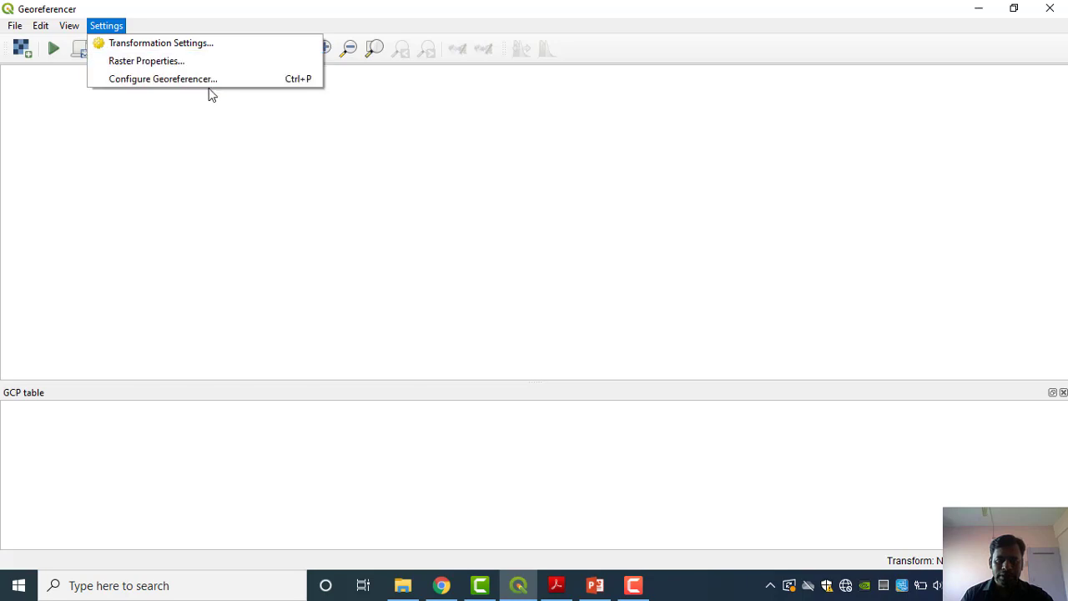
pyautogui.click(196, 115)
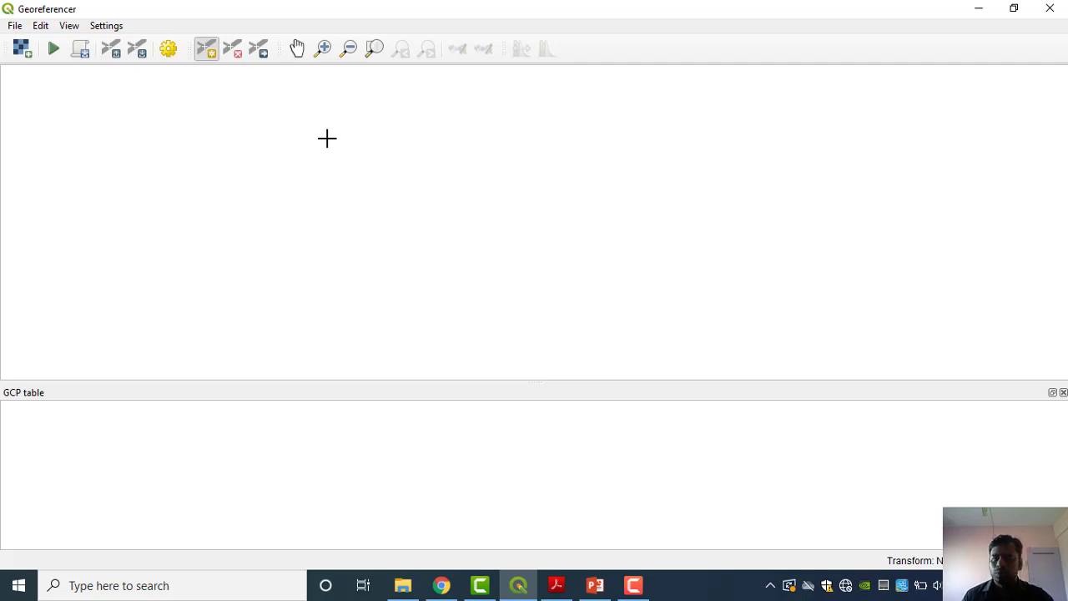
# Step: Load the toposheet raster from the Practical 3 Data 4-5-20 folder into the Georeferencer
pyautogui.click(21, 50)
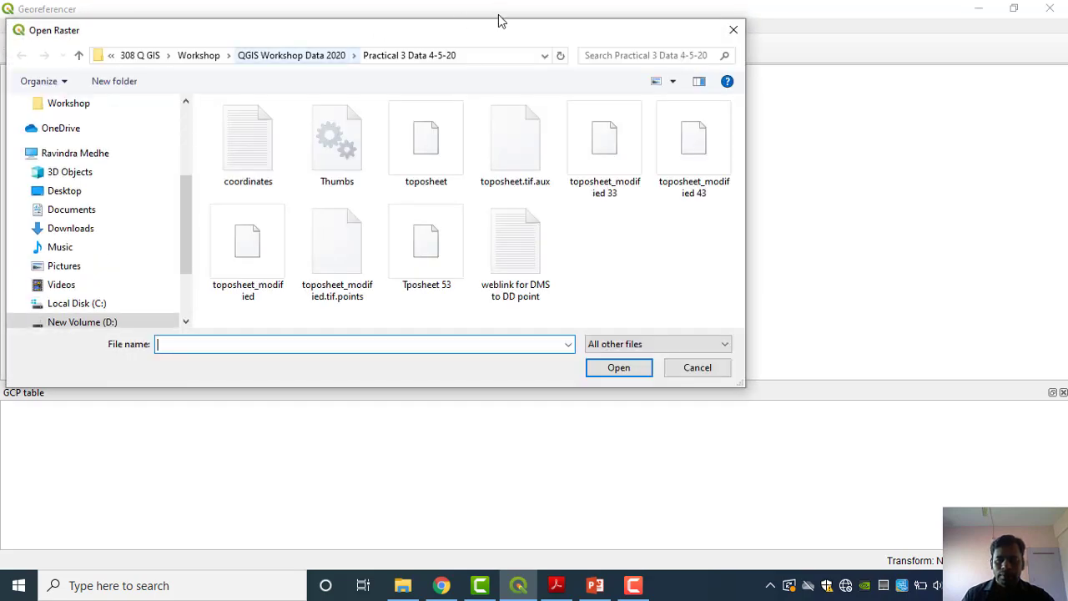
pyautogui.click(676, 372)
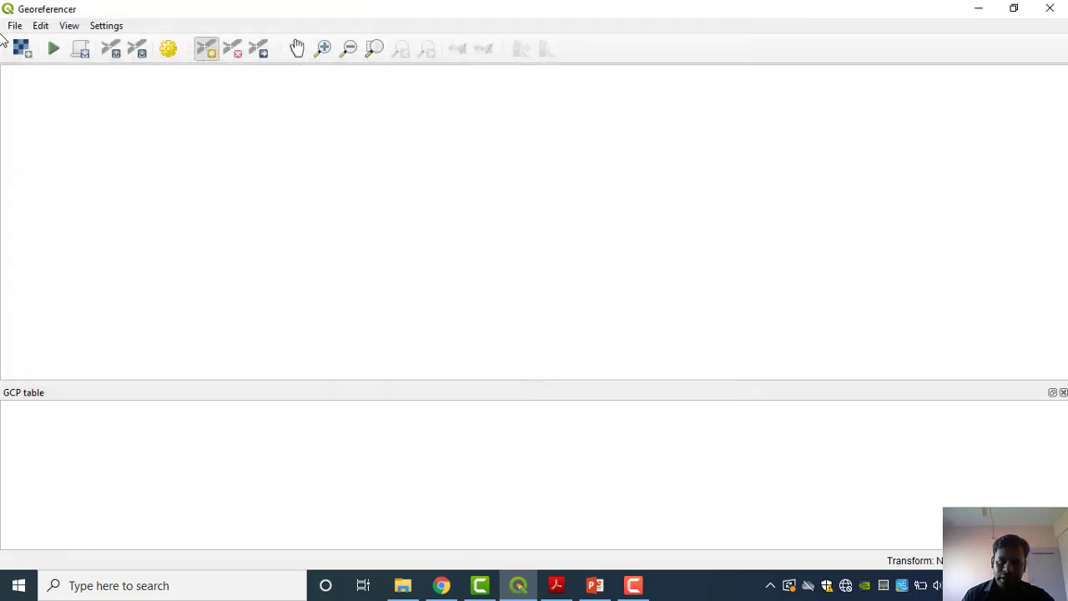
pyautogui.click(15, 25)
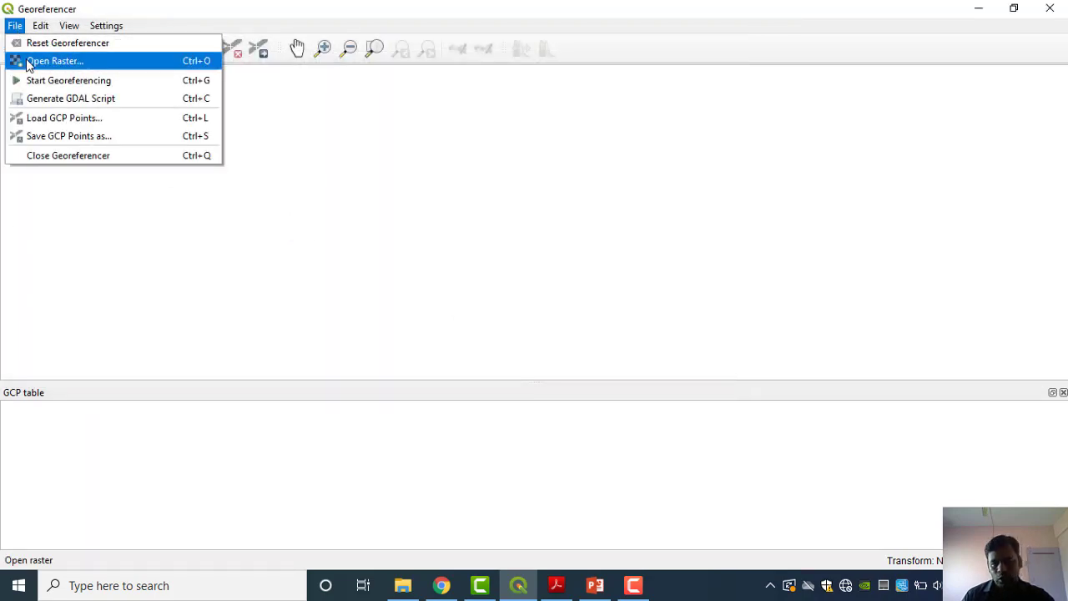
pyautogui.click(29, 63)
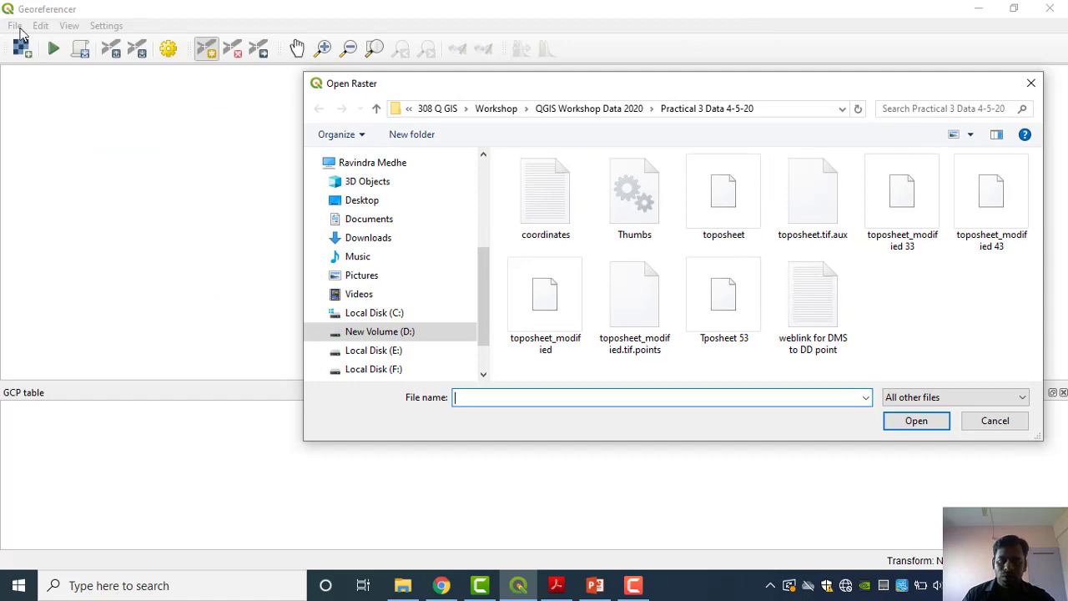
pyautogui.moveTo(512, 91); pyautogui.dragTo(254, 36)
pyautogui.click(487, 153)
pyautogui.click(655, 366)
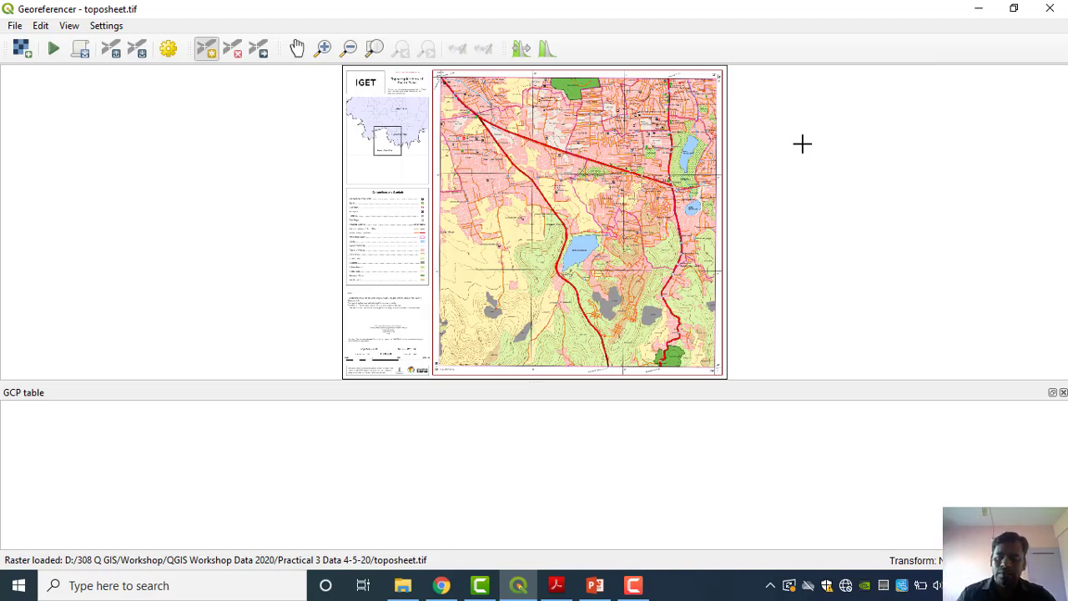
# Step: Remove the toposheet layer from the main project and return to the Georeferencer window
pyautogui.click(977, 10)
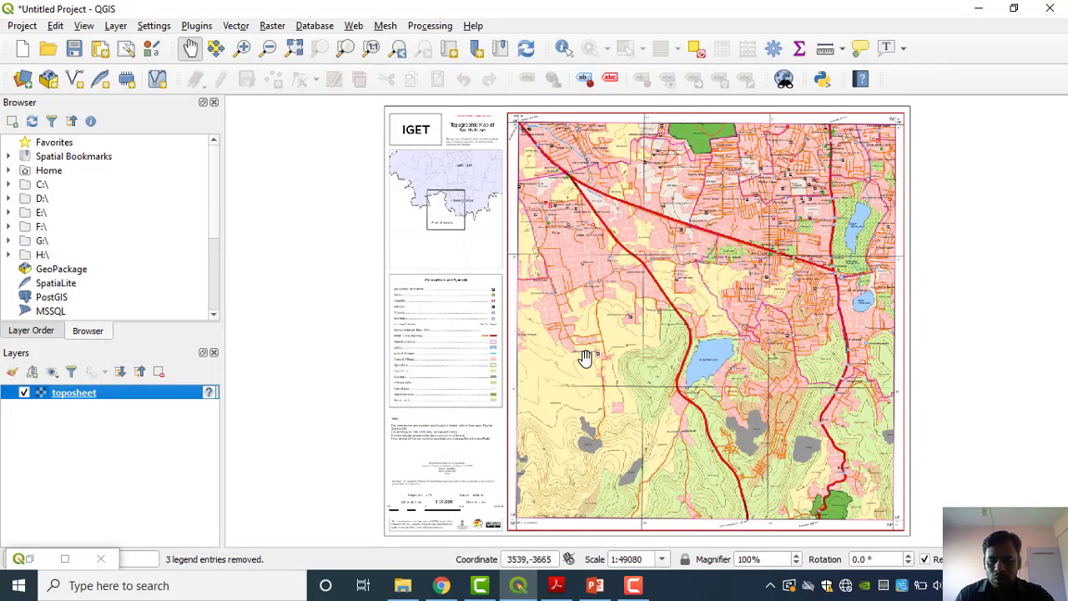
pyautogui.rightClick(105, 396)
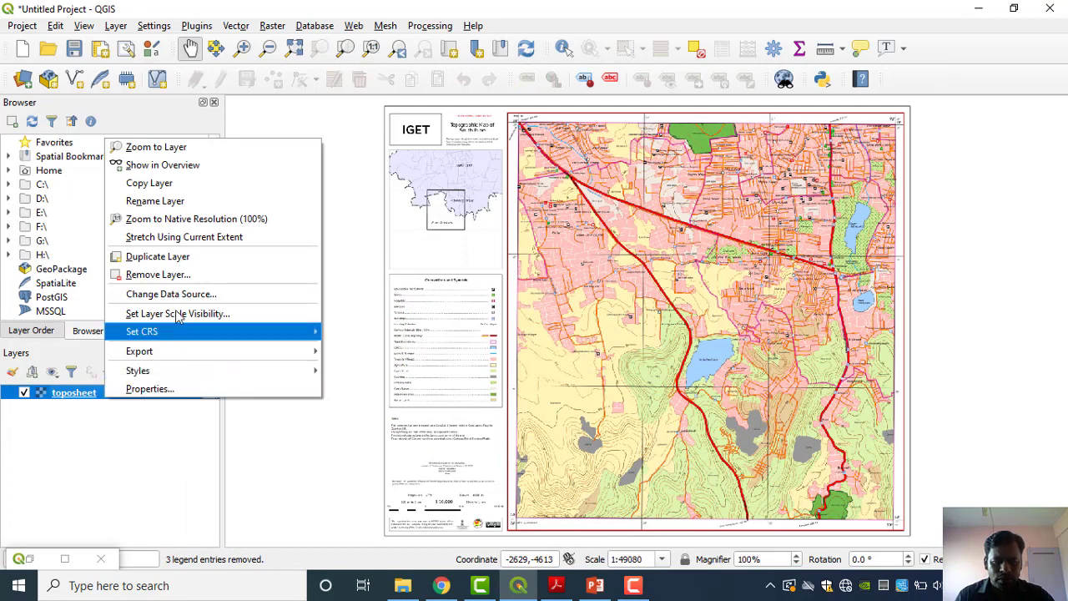
pyautogui.click(158, 275)
pyautogui.click(511, 308)
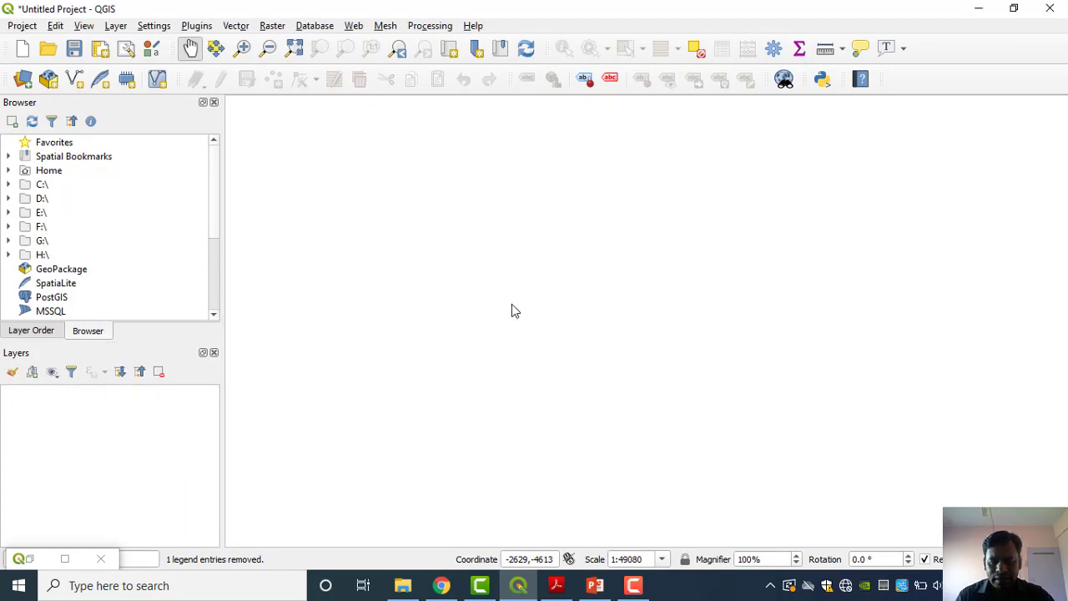
pyautogui.click(523, 588)
pyautogui.click(523, 588)
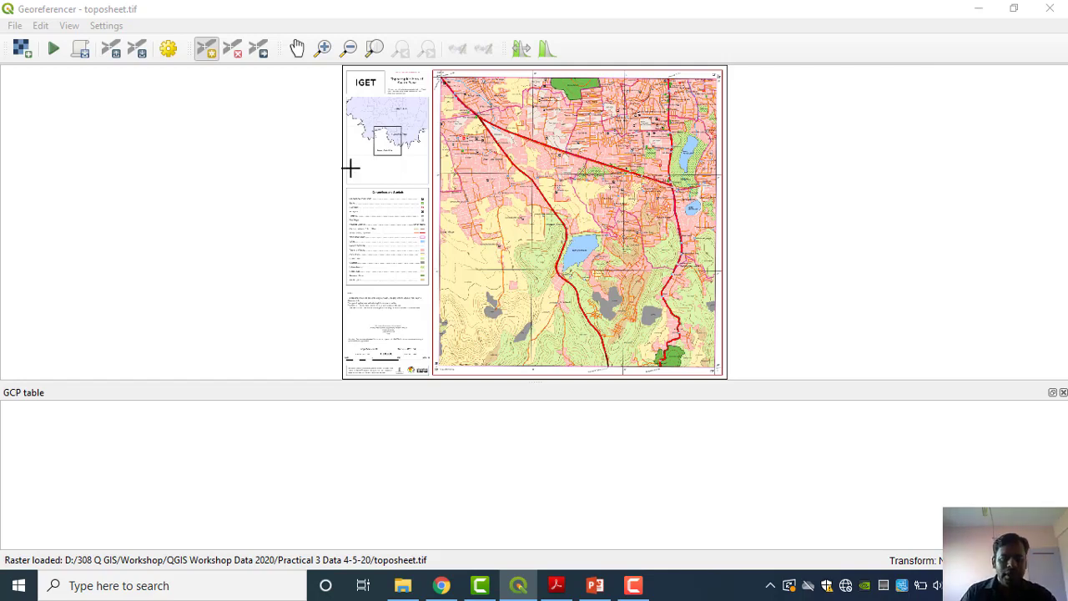
# Step: Shrink the GCP table so that the canvas shows a larger area of the toposheet
pyautogui.click(324, 48)
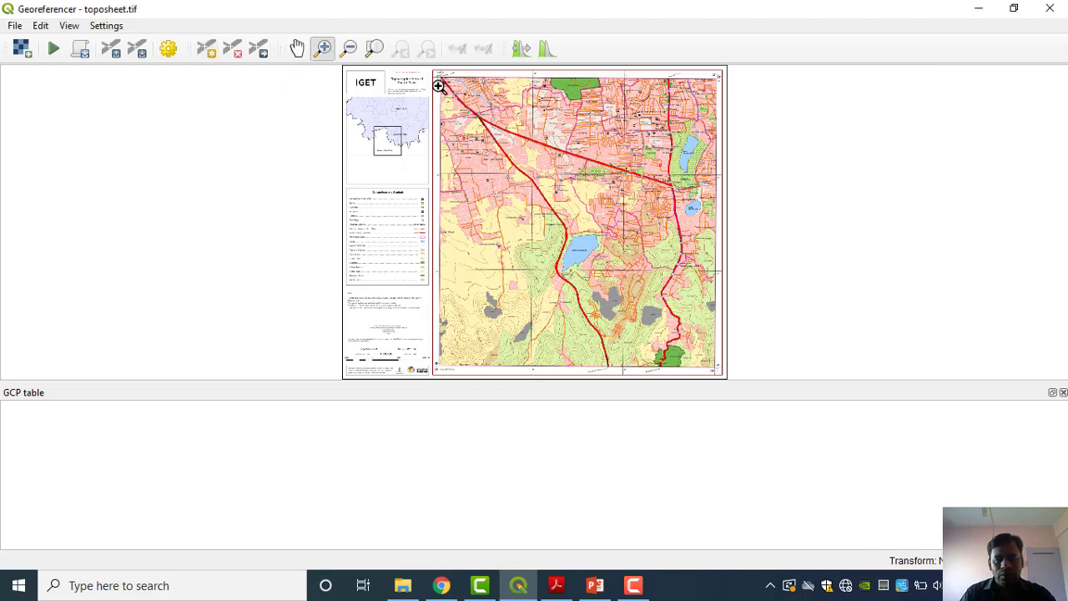
pyautogui.moveTo(410, 74); pyautogui.dragTo(630, 225)
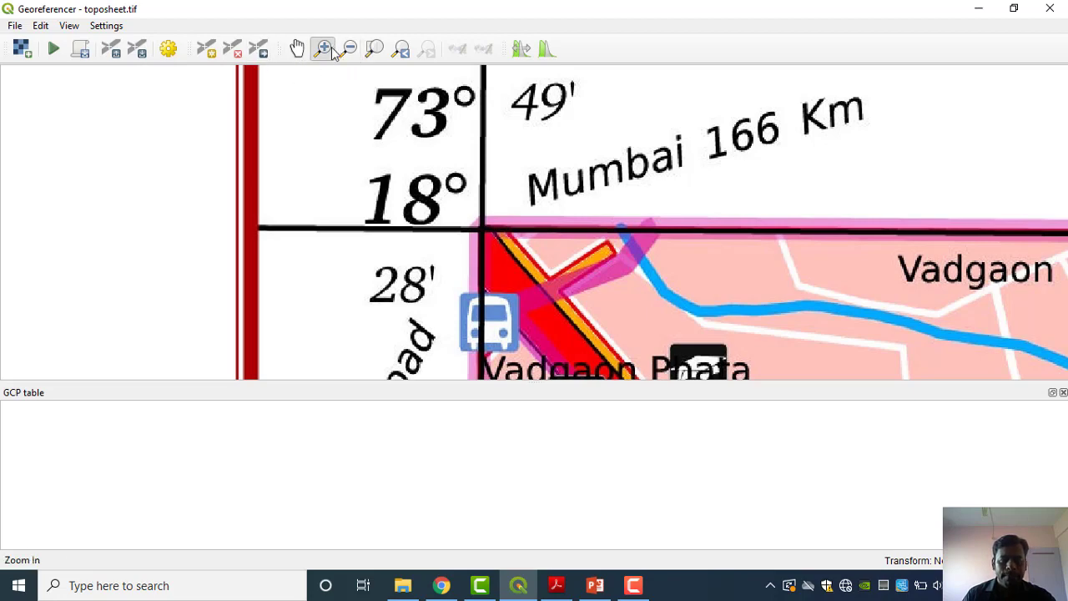
pyautogui.scroll(-5, 472, 226)
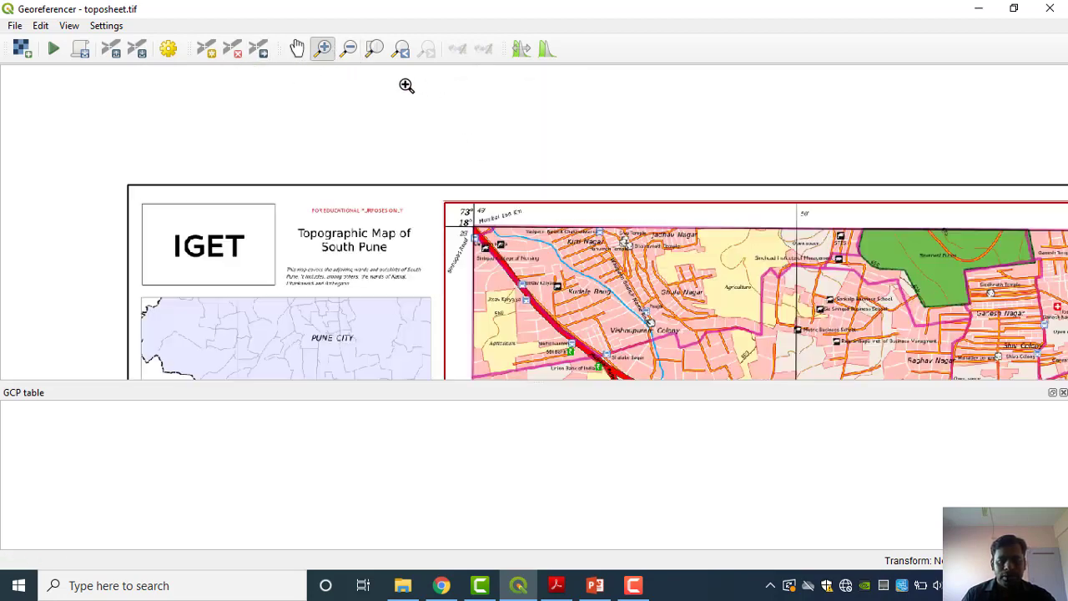
pyautogui.scroll(-2, 376, 171)
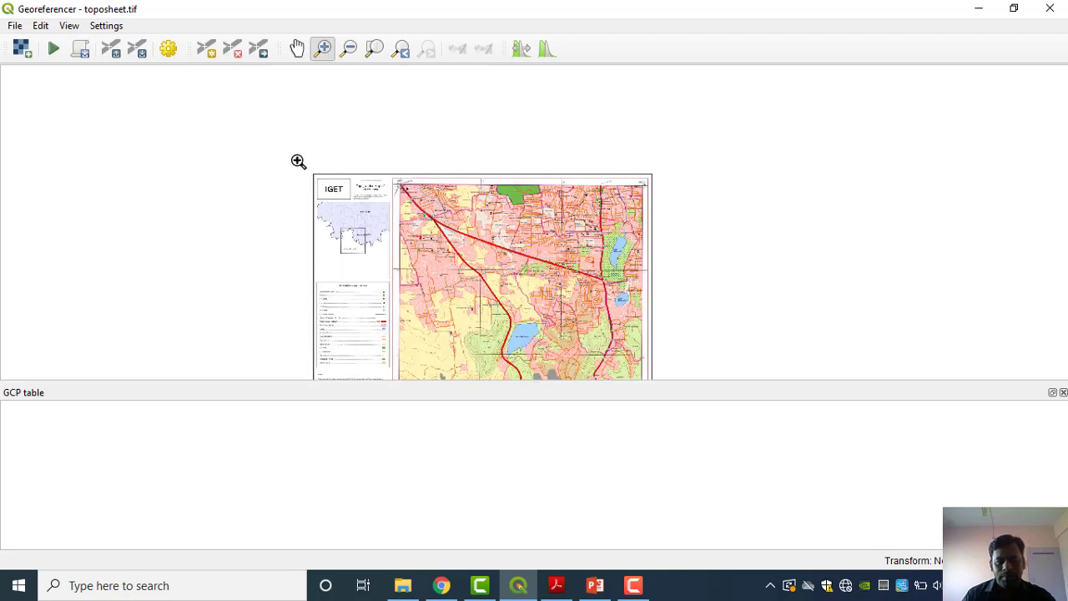
pyautogui.click(297, 47)
pyautogui.moveTo(504, 282); pyautogui.dragTo(501, 195)
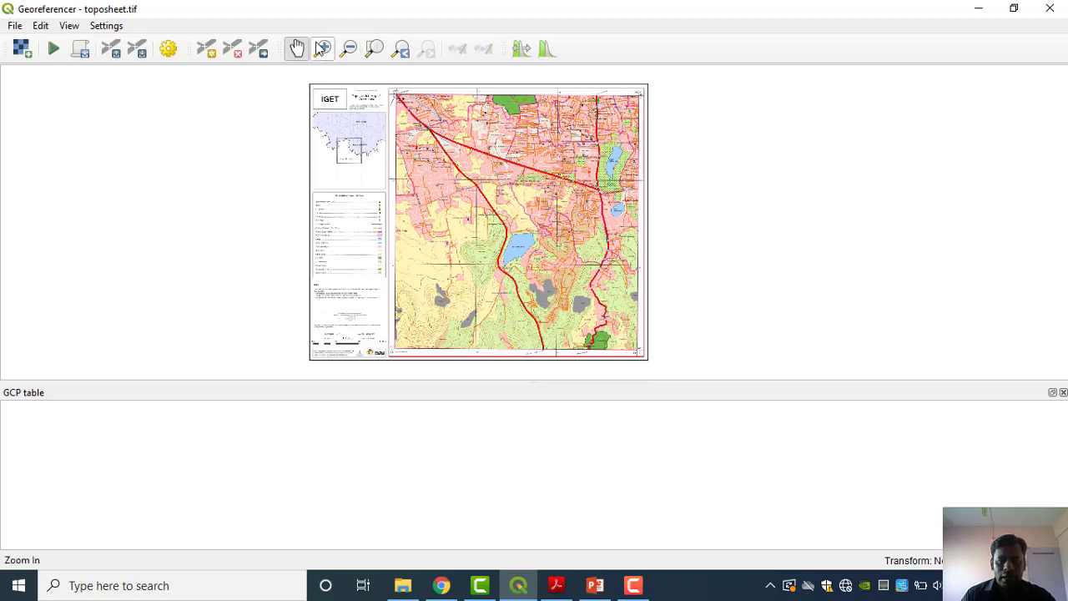
pyautogui.click(323, 48)
pyautogui.moveTo(515, 198); pyautogui.dragTo(621, 498)
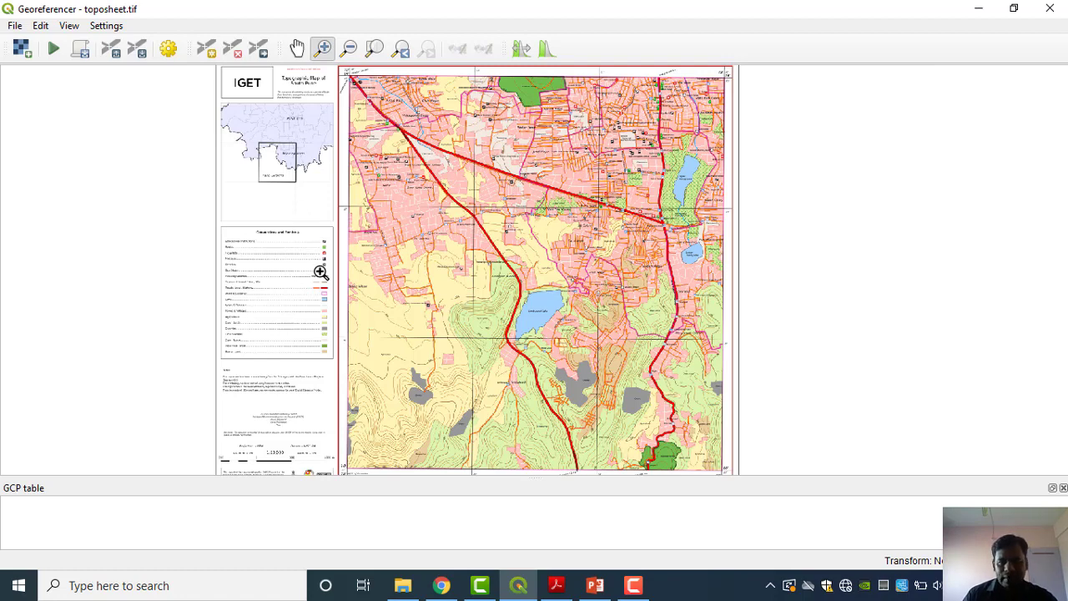
# Step: Pick a control point at the grid intersection in the map's upper-left corner, labelled 73°49' and 18°28'
pyautogui.moveTo(336, 67); pyautogui.dragTo(409, 95)
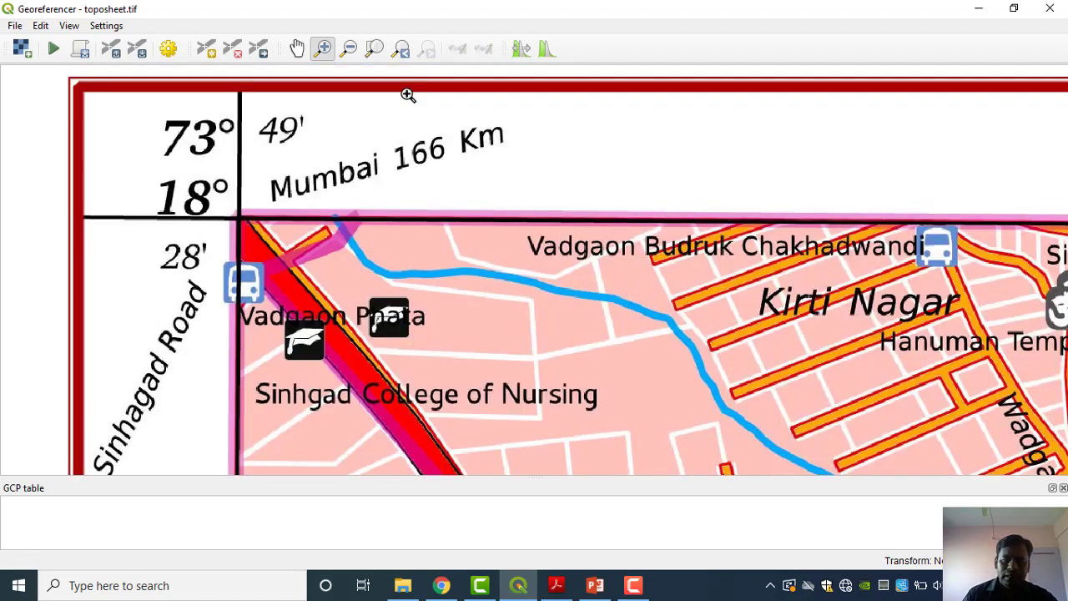
pyautogui.moveTo(150, 104); pyautogui.dragTo(475, 335)
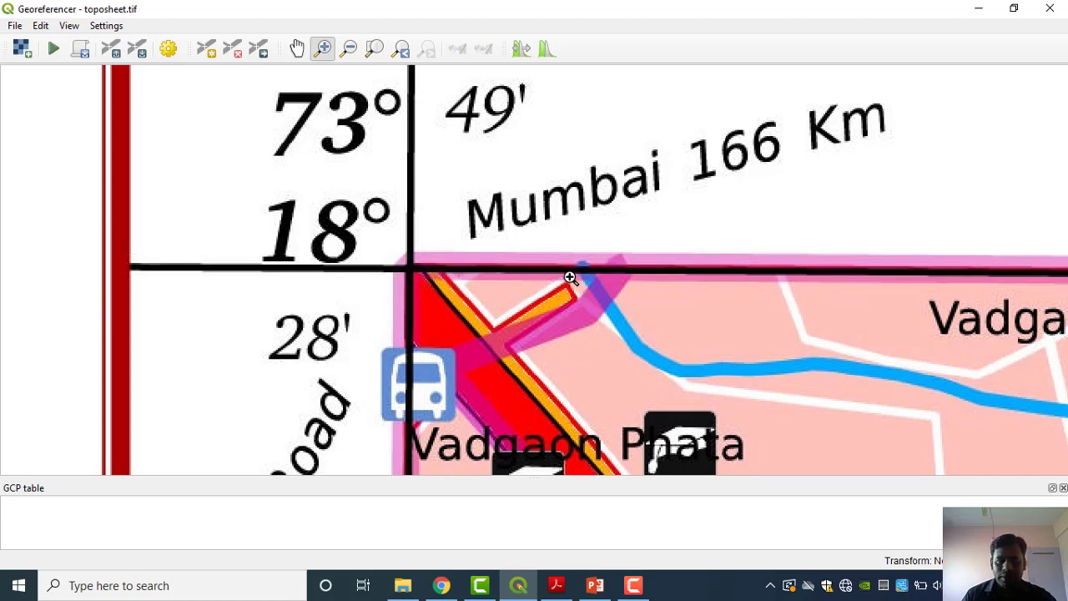
pyautogui.click(209, 50)
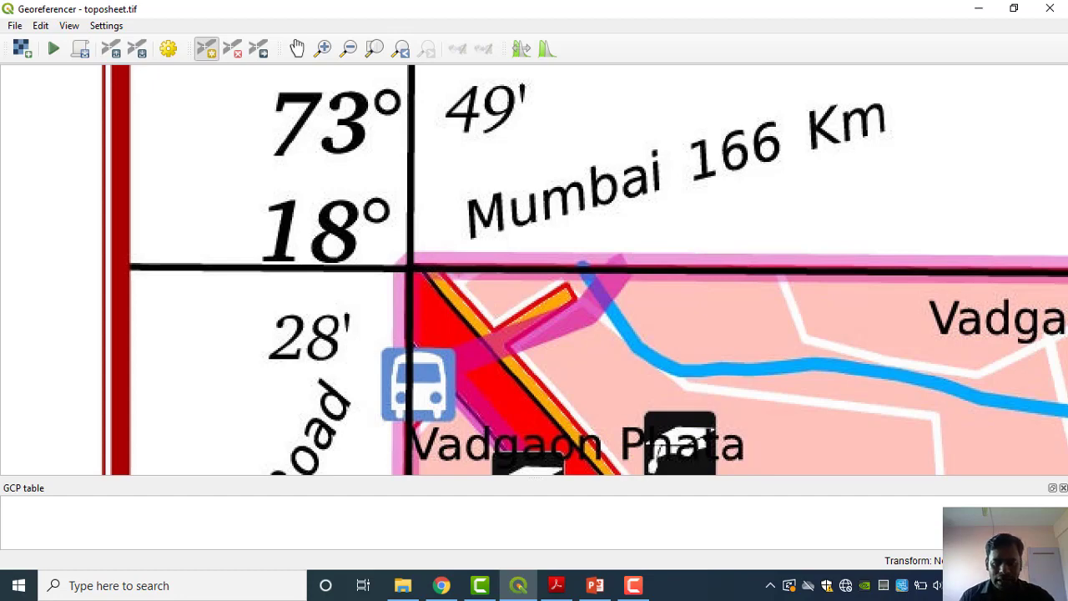
pyautogui.click(410, 267)
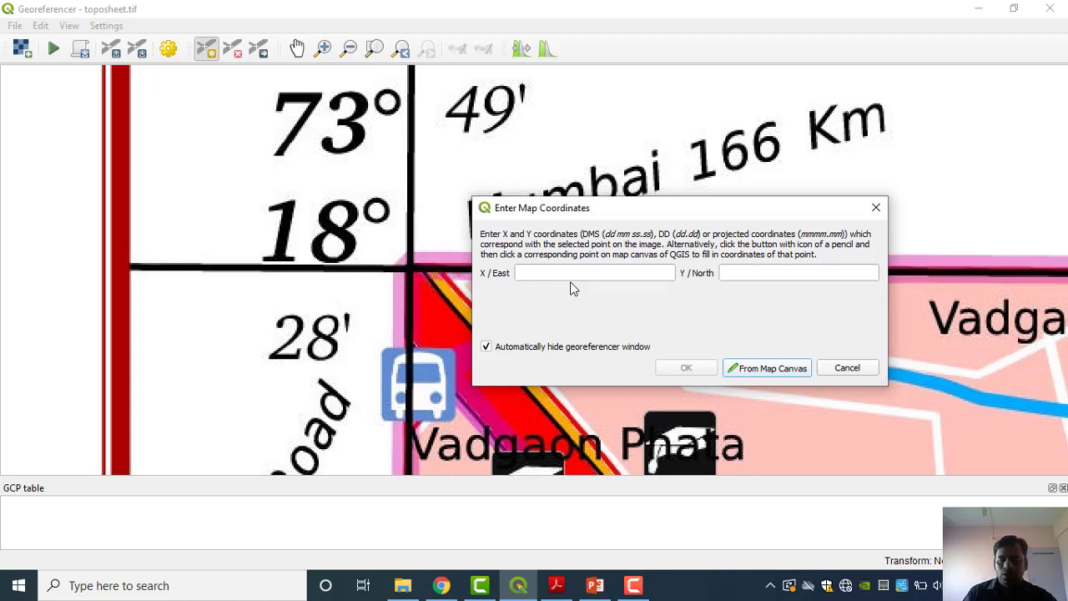
# Step: Assign the upper-left control point the map coordinates X 73.49 and Y 18.28
pyautogui.click(542, 277)
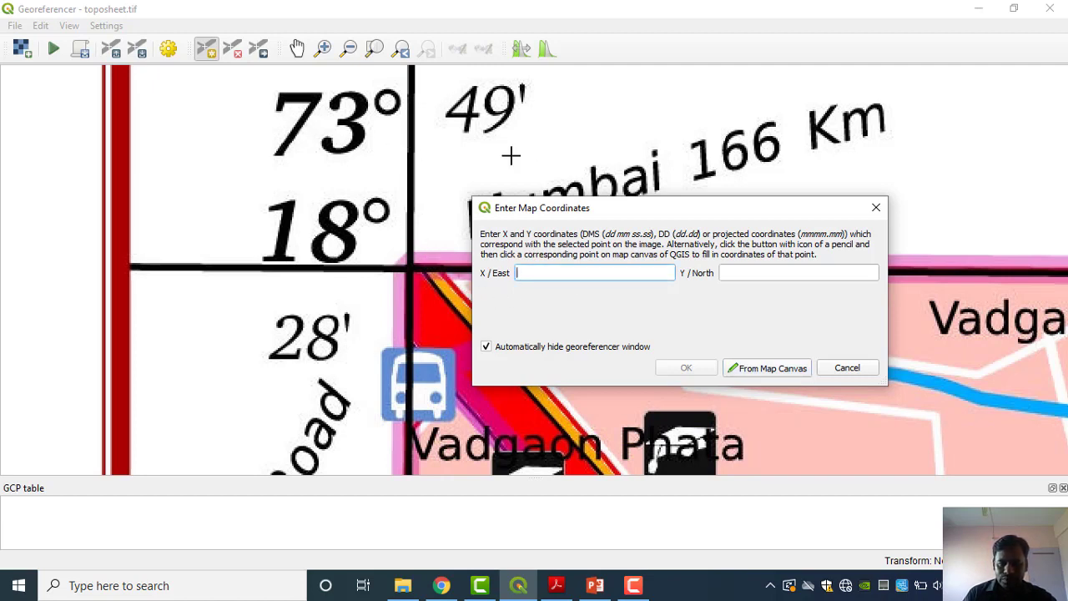
pyautogui.write('73.')
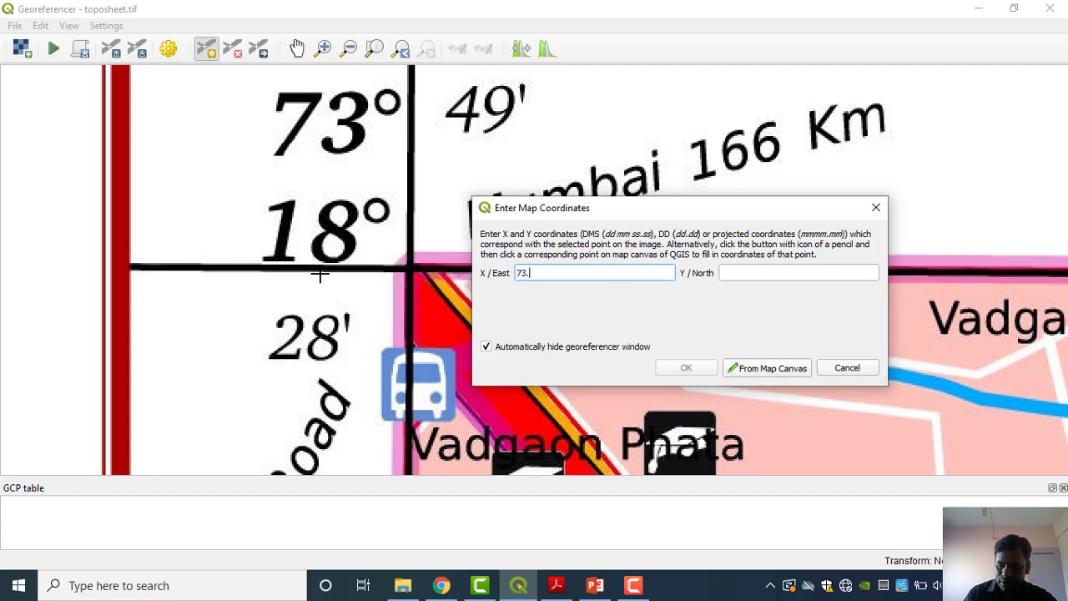
pyautogui.write('49')
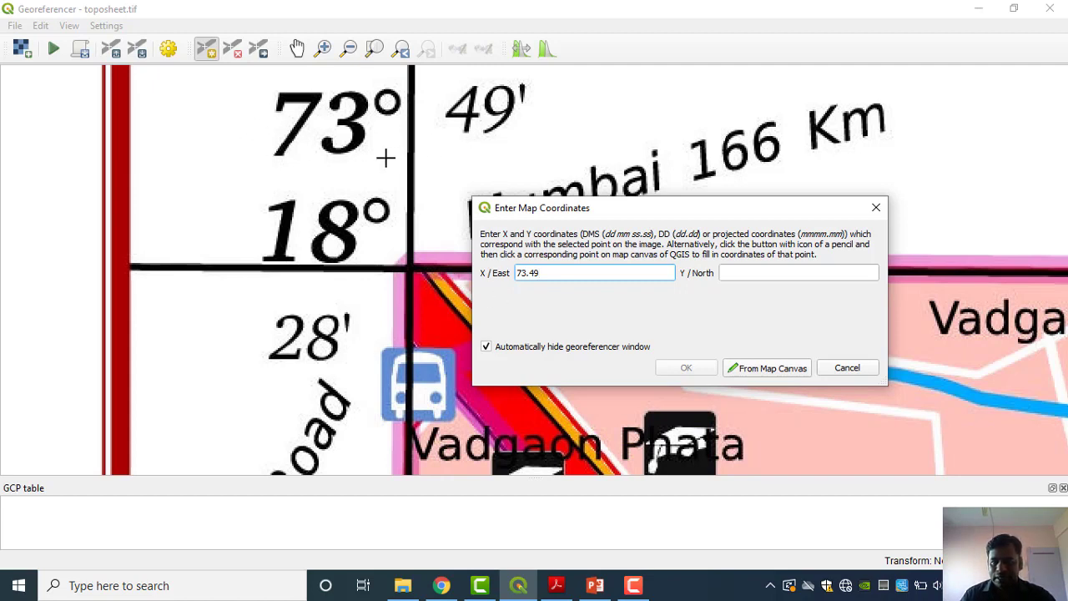
pyautogui.click(739, 272)
pyautogui.write('18.')
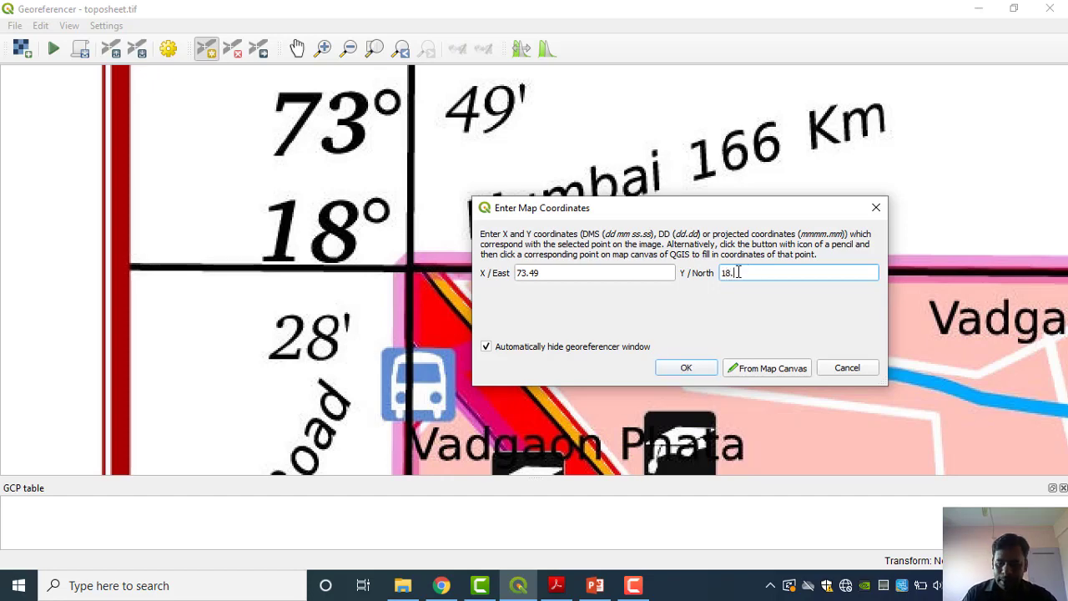
pyautogui.write('28')
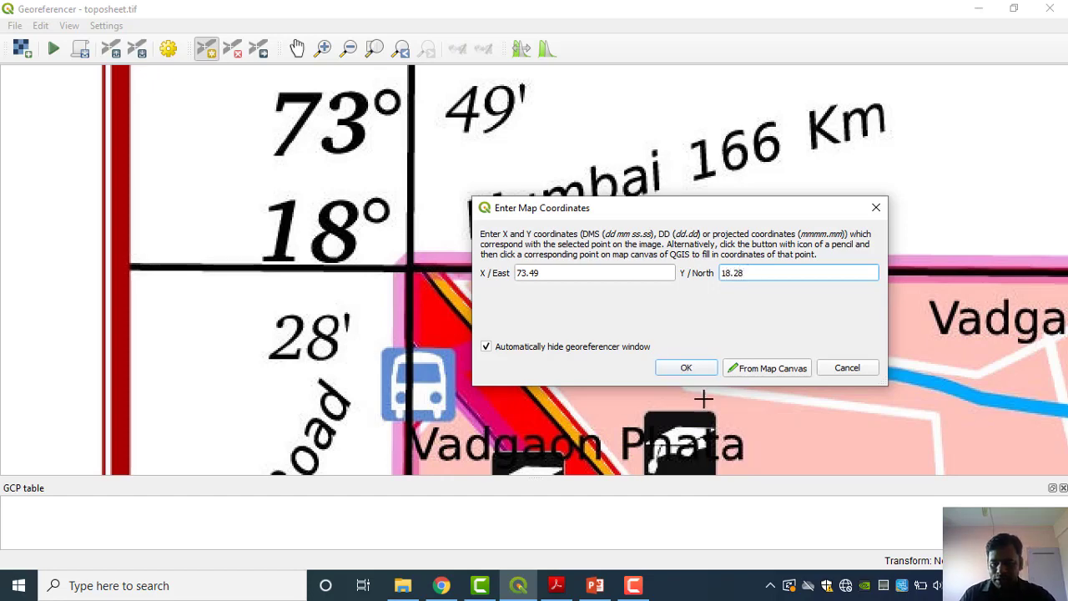
pyautogui.click(698, 368)
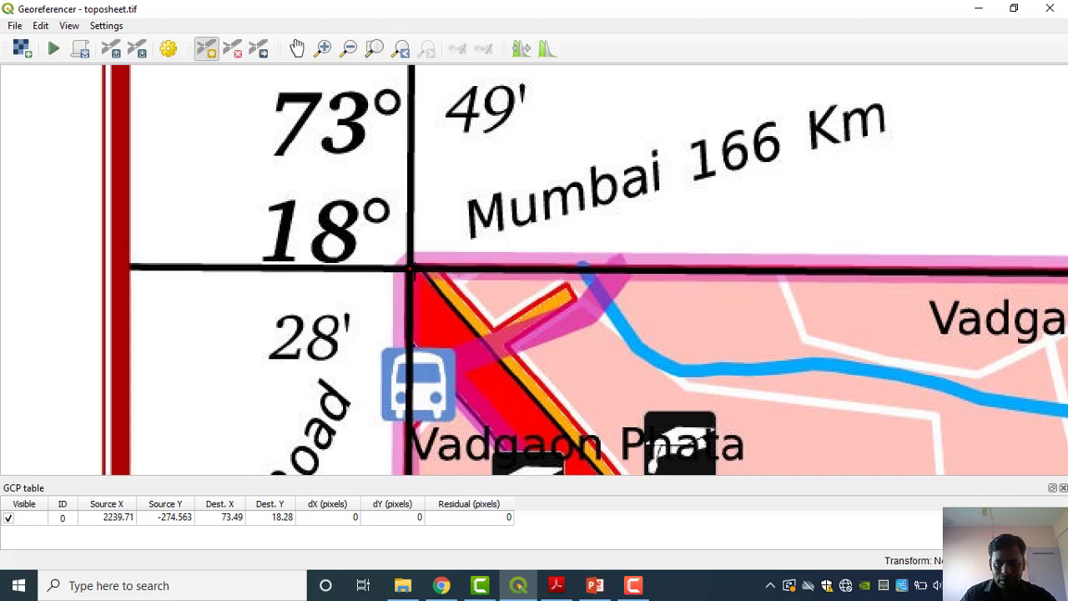
# Step: Check the placed point up close, then pick a second control point at the map's upper-right grid intersection, labelled 73°52' and 18°28'
pyautogui.click(322, 48)
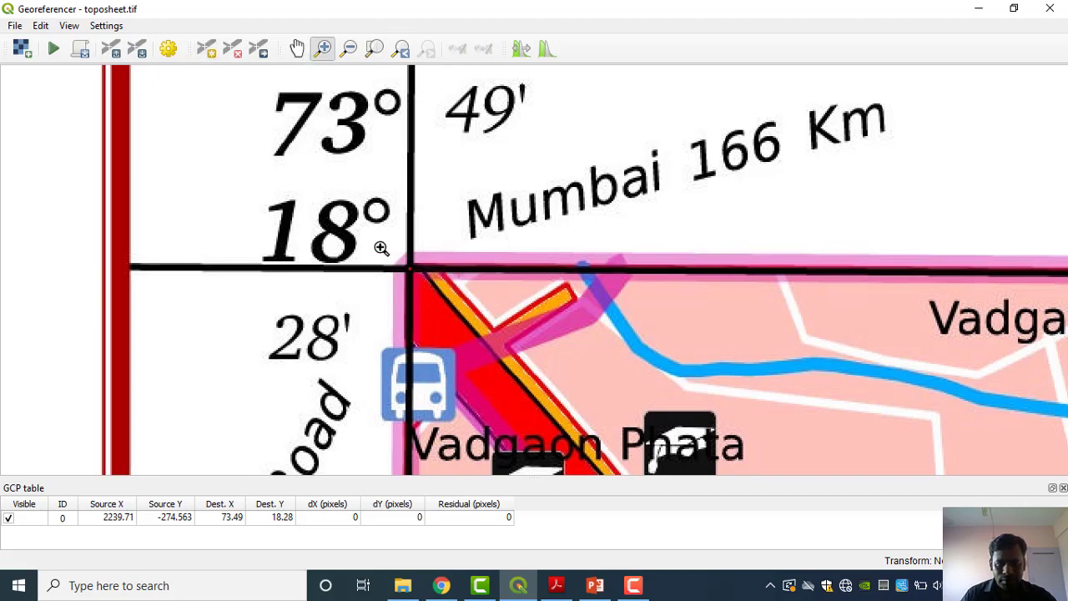
pyautogui.moveTo(398, 256); pyautogui.dragTo(435, 282)
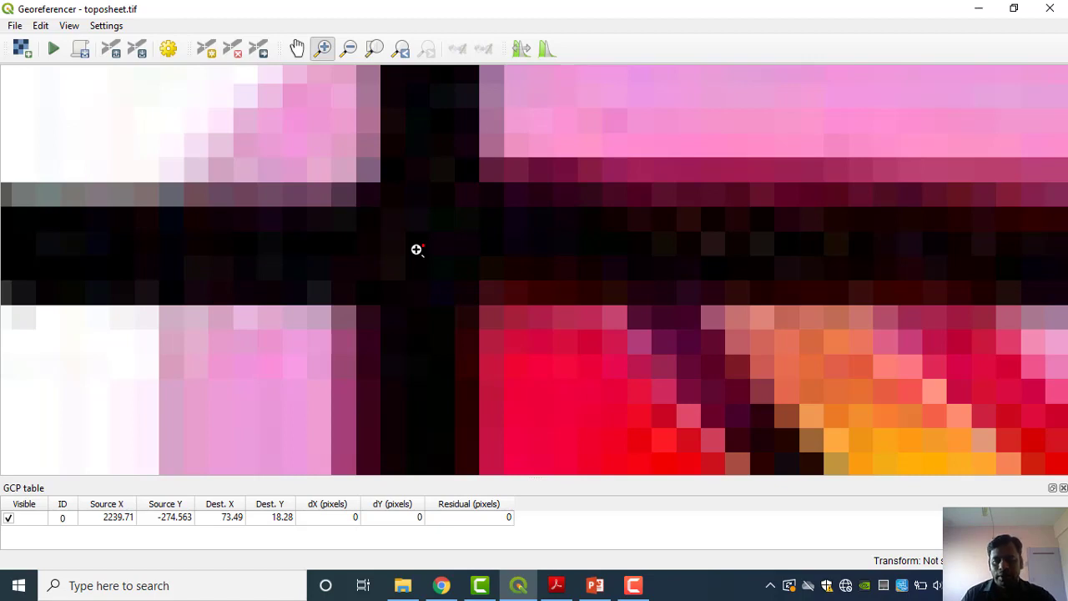
pyautogui.scroll(-4, 416, 250)
pyautogui.scroll(-2, 416, 250)
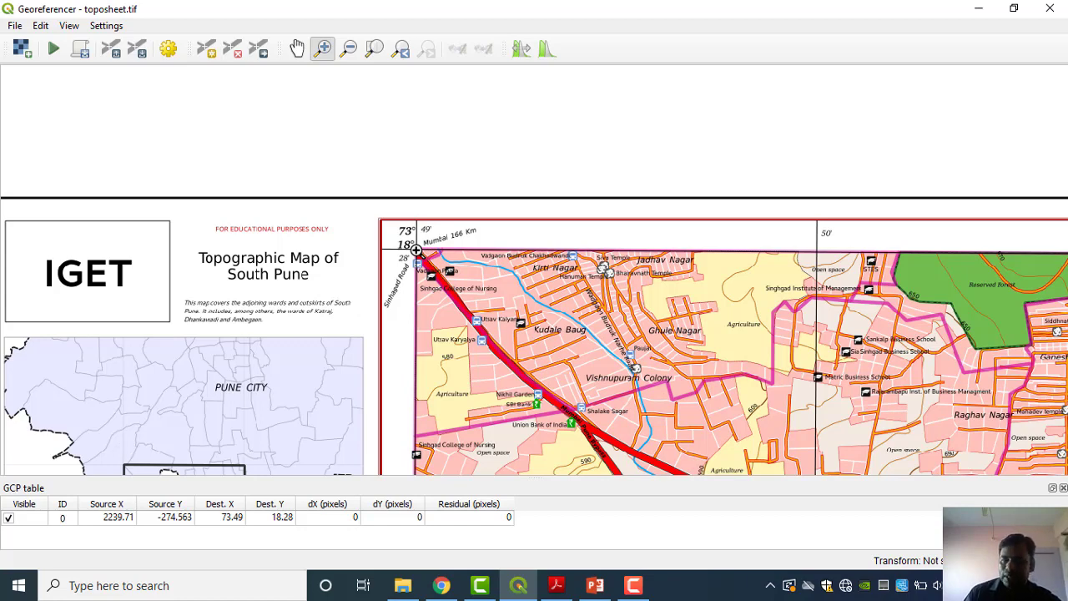
pyautogui.click(297, 47)
pyautogui.moveTo(714, 303); pyautogui.dragTo(419, 288)
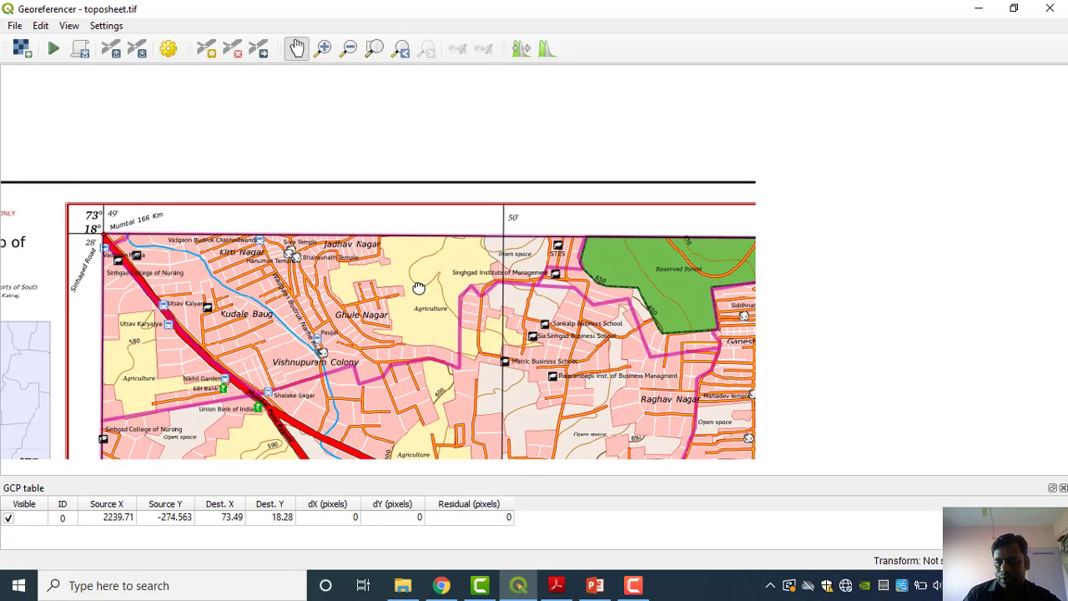
pyautogui.moveTo(677, 267); pyautogui.dragTo(398, 269)
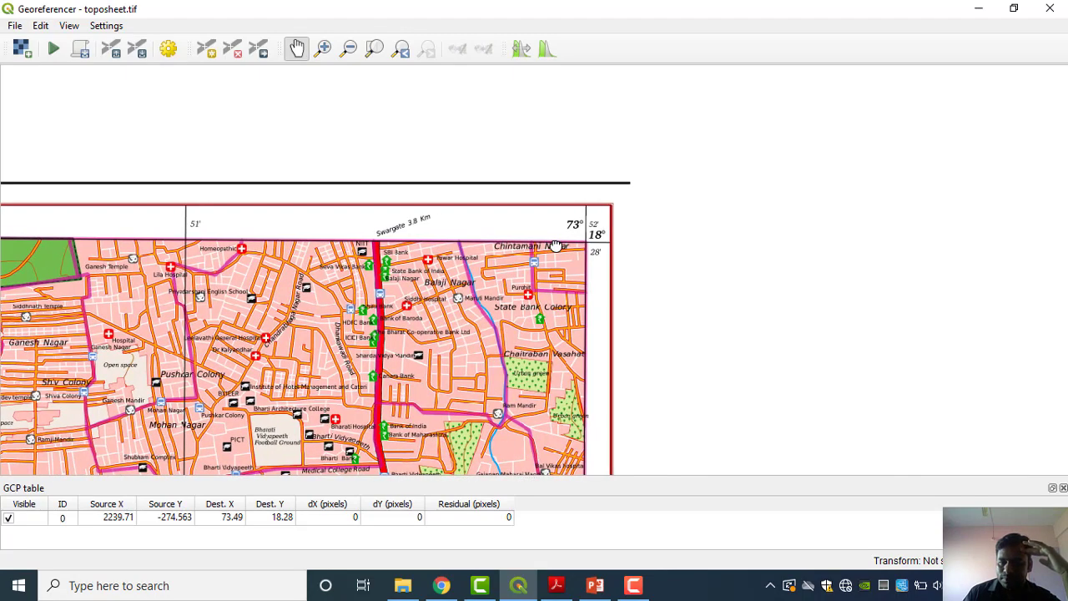
pyautogui.scroll(3, 596, 234)
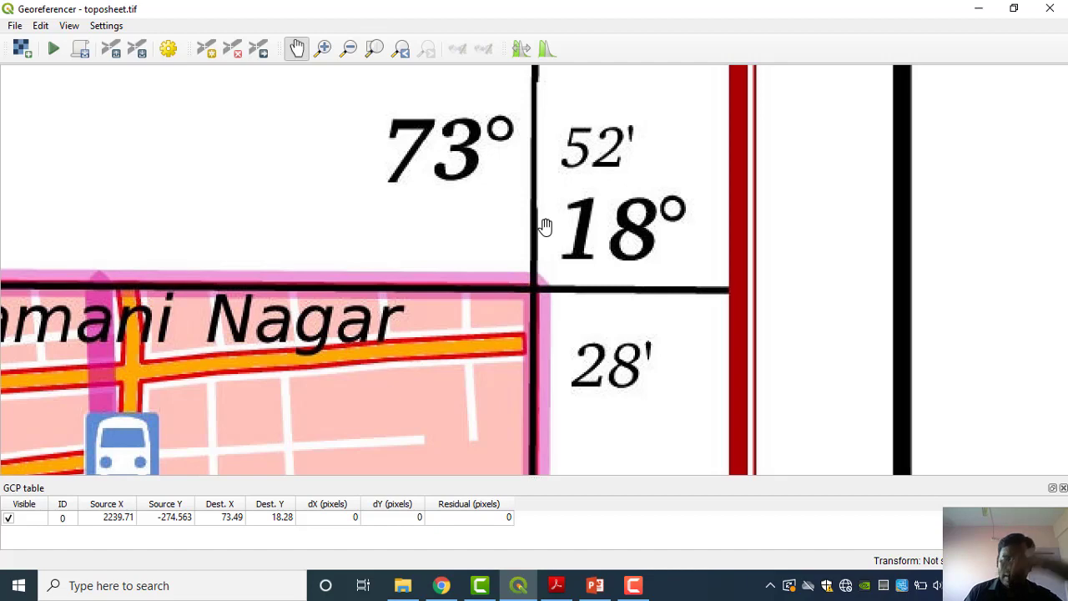
pyautogui.scroll(1, 556, 278)
pyautogui.scroll(-1, 558, 278)
pyautogui.click(324, 48)
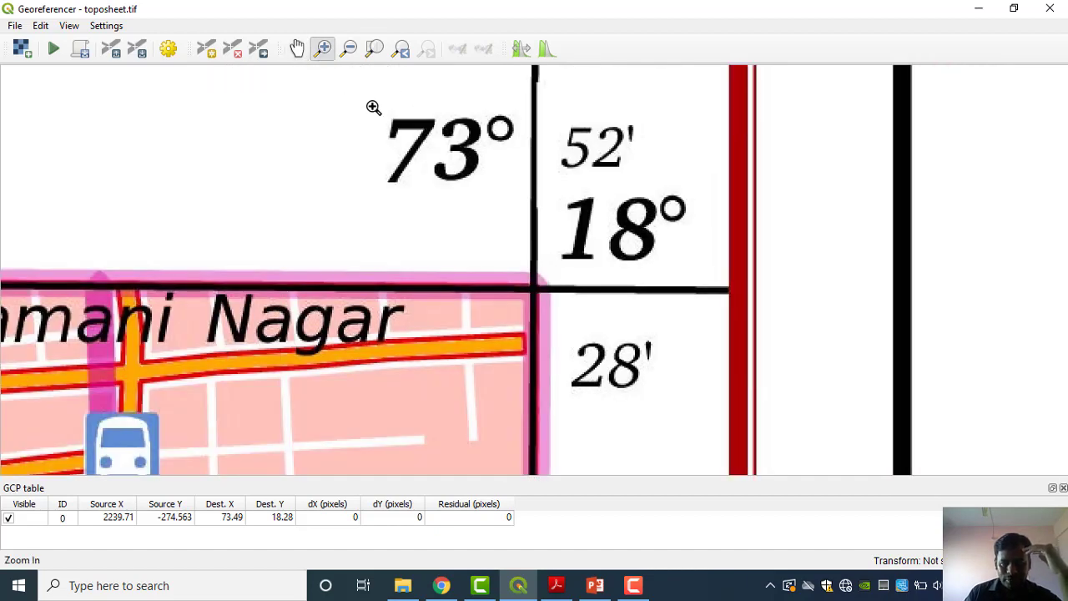
pyautogui.click(206, 48)
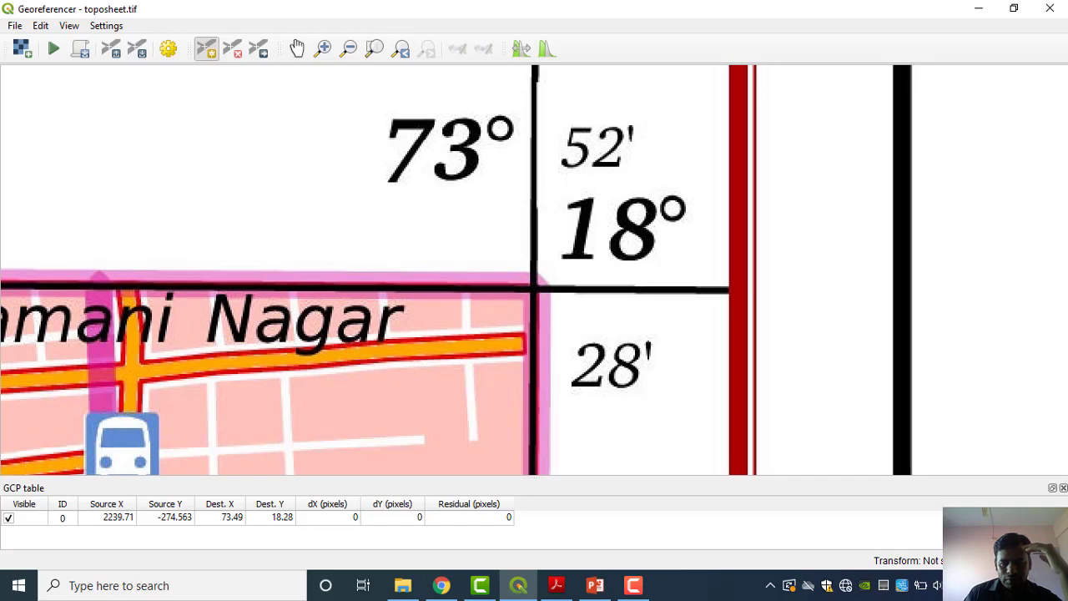
pyautogui.click(534, 289)
# Step: Assign the upper-right control point the map coordinates X 73.52 and Y 18.28
pyautogui.moveTo(551, 192); pyautogui.dragTo(781, 243)
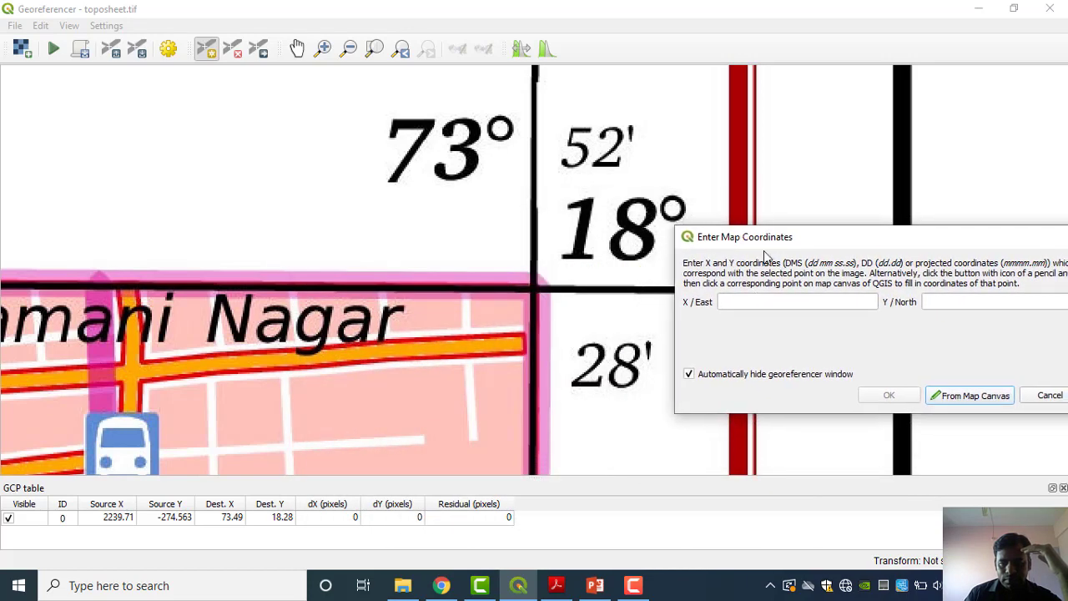
pyautogui.click(753, 302)
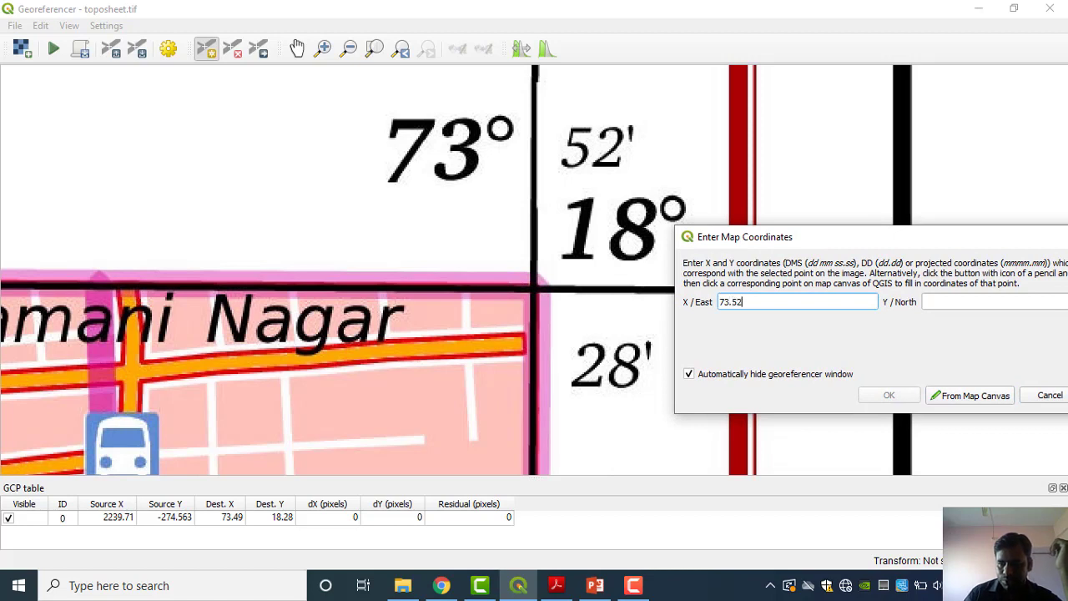
pyautogui.click(952, 305)
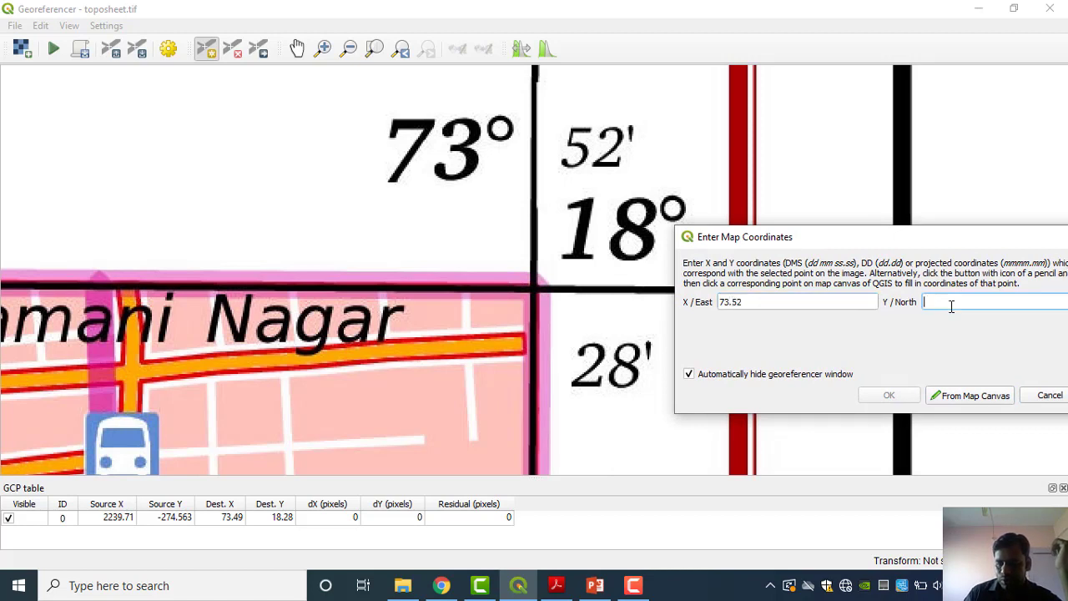
pyautogui.write('18.28')
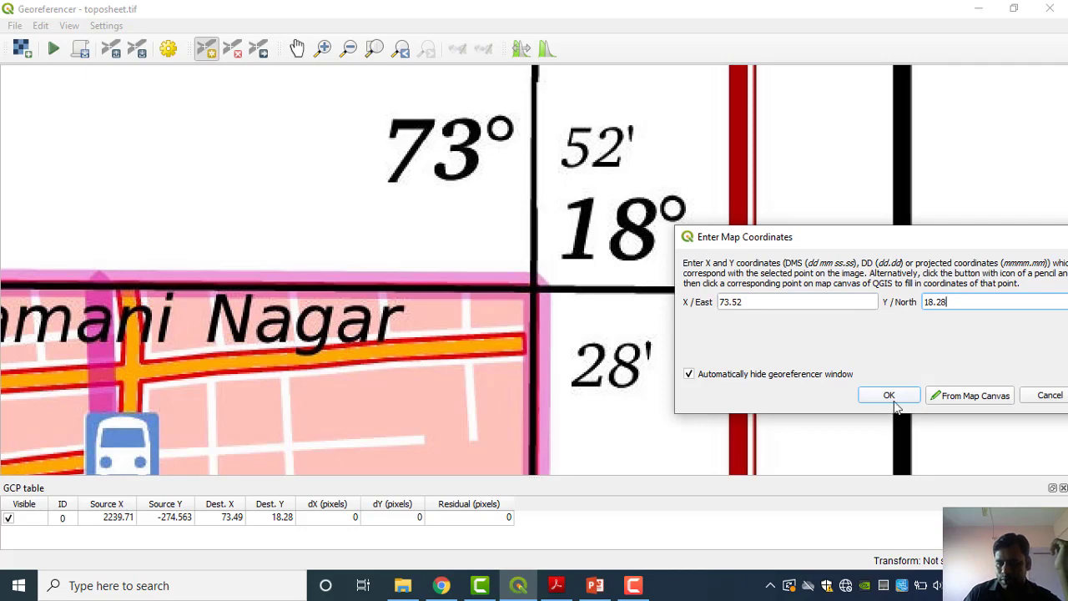
pyautogui.click(889, 396)
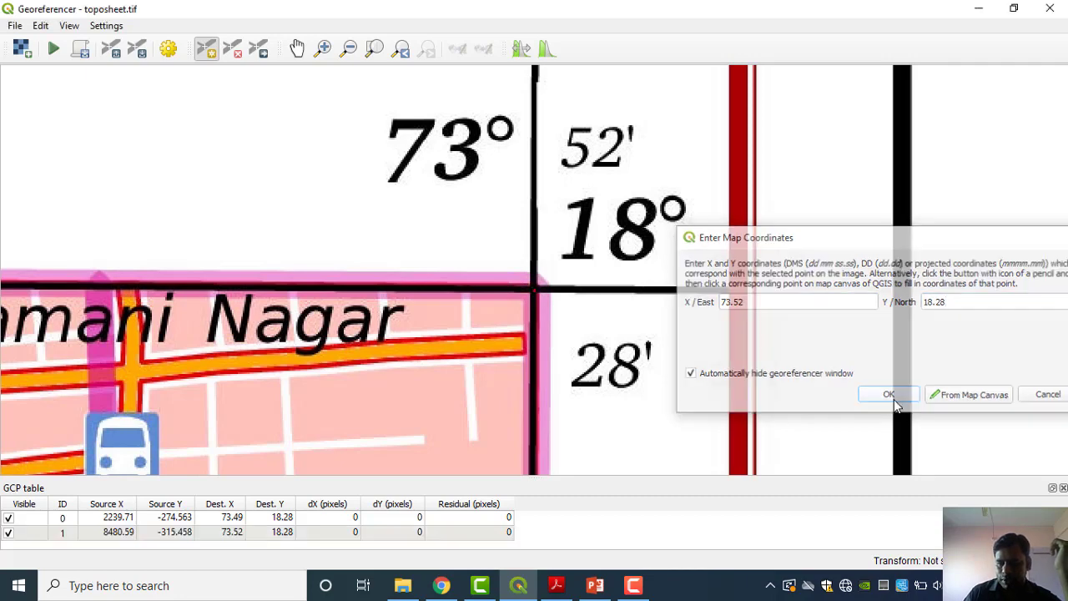
# Step: Pick a third control point at the grid intersection in the map's lower-right corner, labelled 73°52' and 18°25'
pyautogui.click(349, 47)
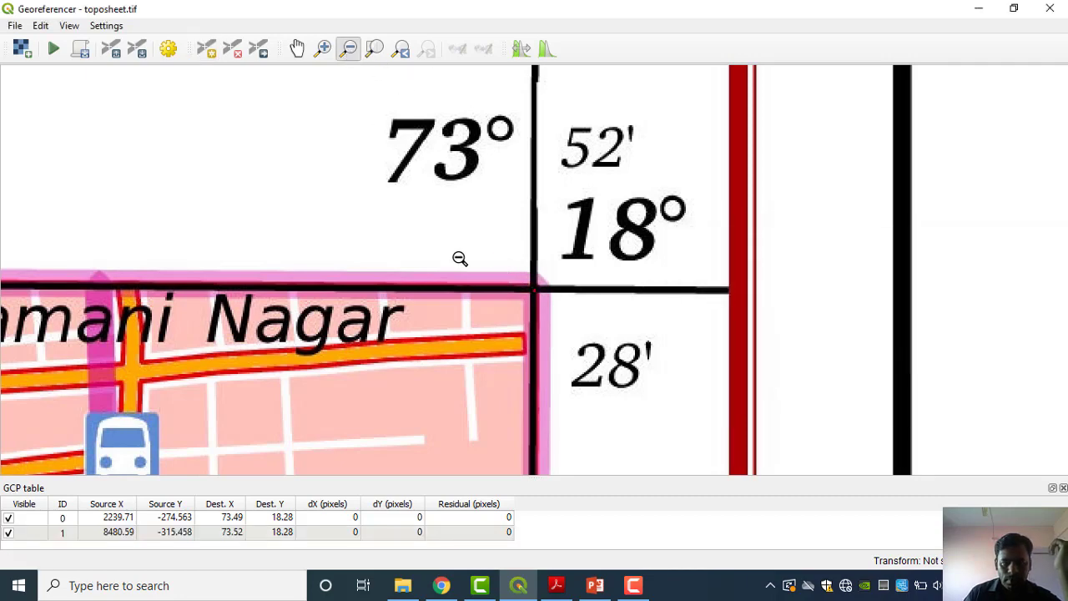
pyautogui.click(463, 258)
pyautogui.click(298, 50)
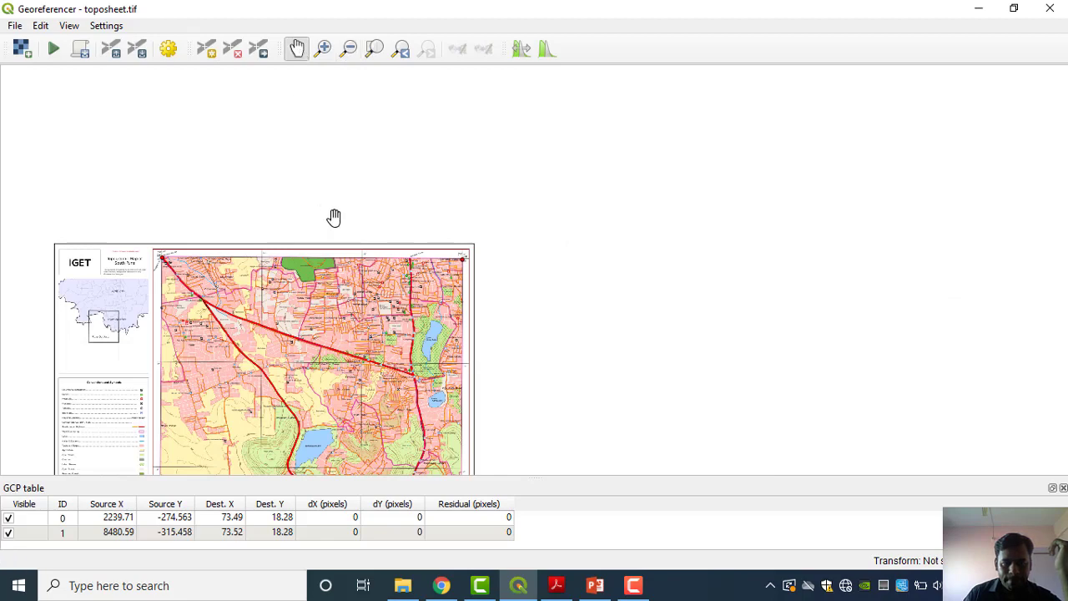
pyautogui.moveTo(334, 215); pyautogui.dragTo(437, 115)
pyautogui.moveTo(458, 309); pyautogui.dragTo(456, 158)
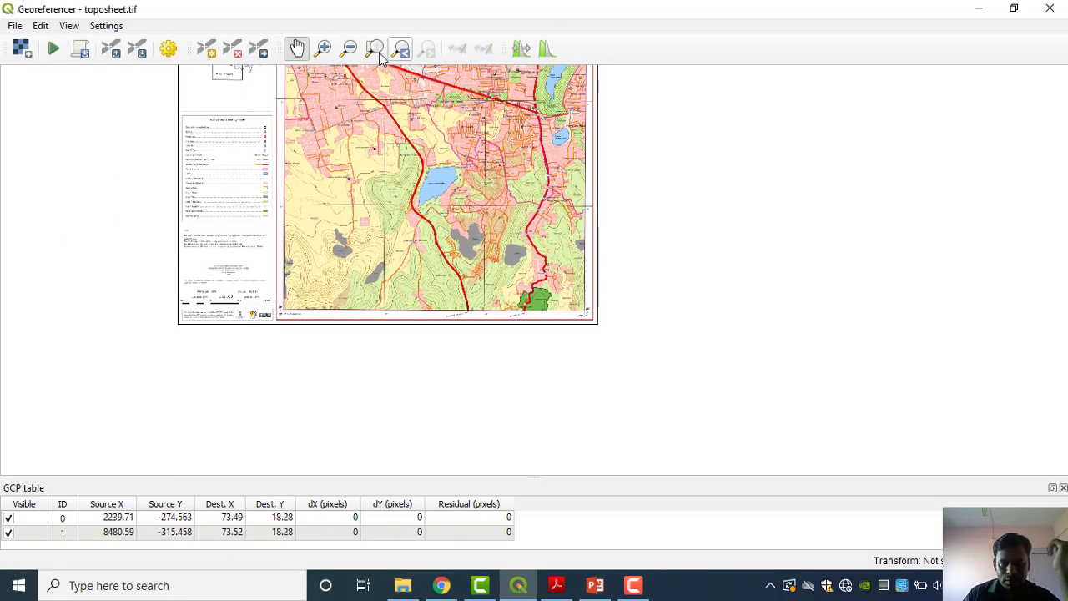
pyautogui.click(328, 48)
pyautogui.moveTo(566, 289); pyautogui.dragTo(628, 343)
pyautogui.moveTo(445, 232); pyautogui.dragTo(560, 352)
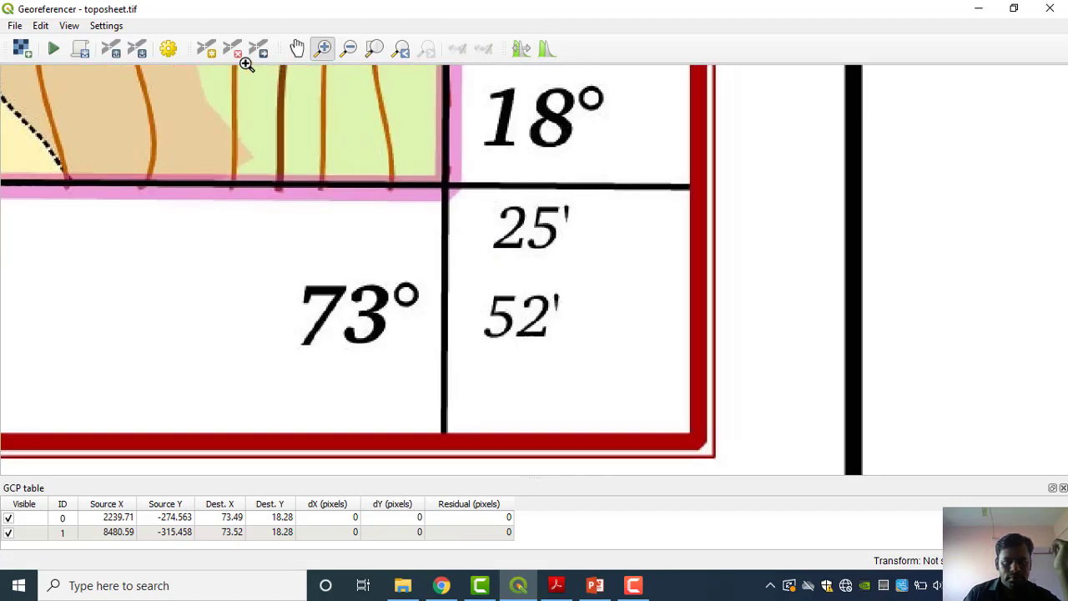
pyautogui.click(206, 50)
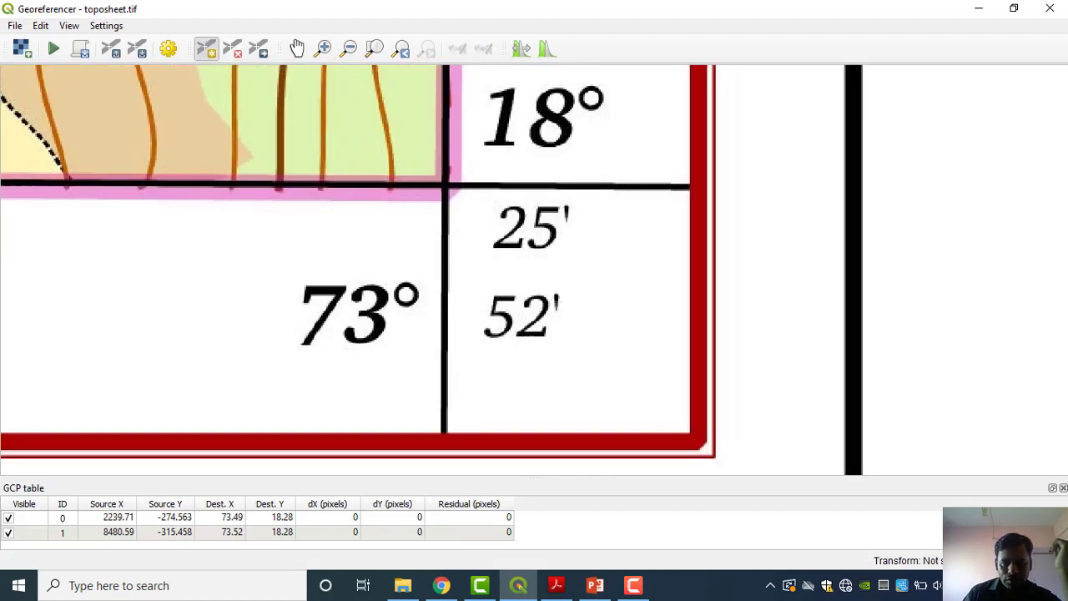
pyautogui.click(445, 185)
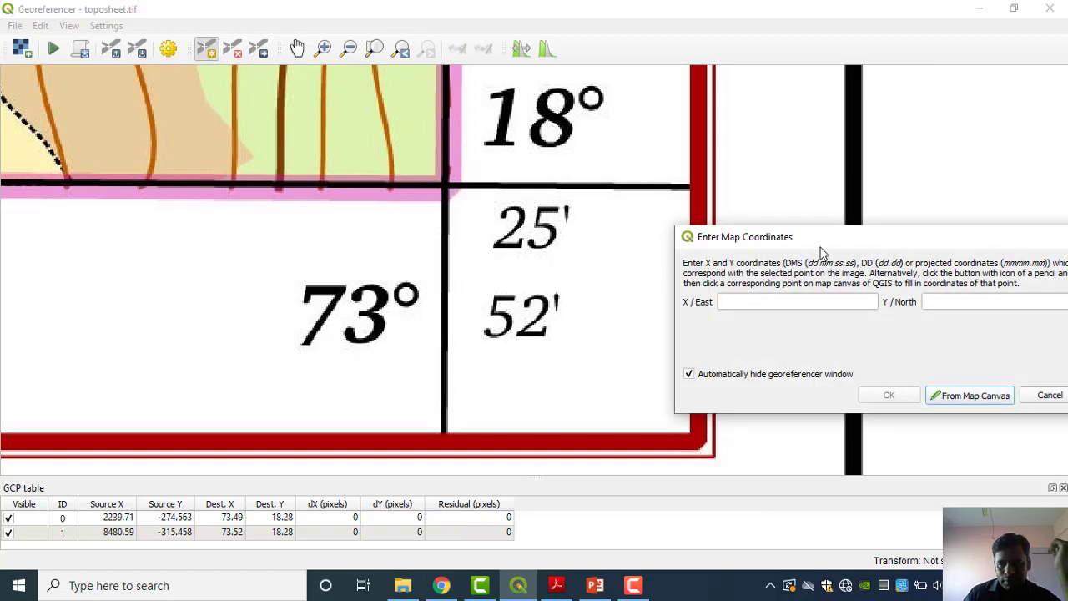
# Step: Assign the lower-right control point the map coordinates X 73.52 and Y 18.25
pyautogui.click(780, 294)
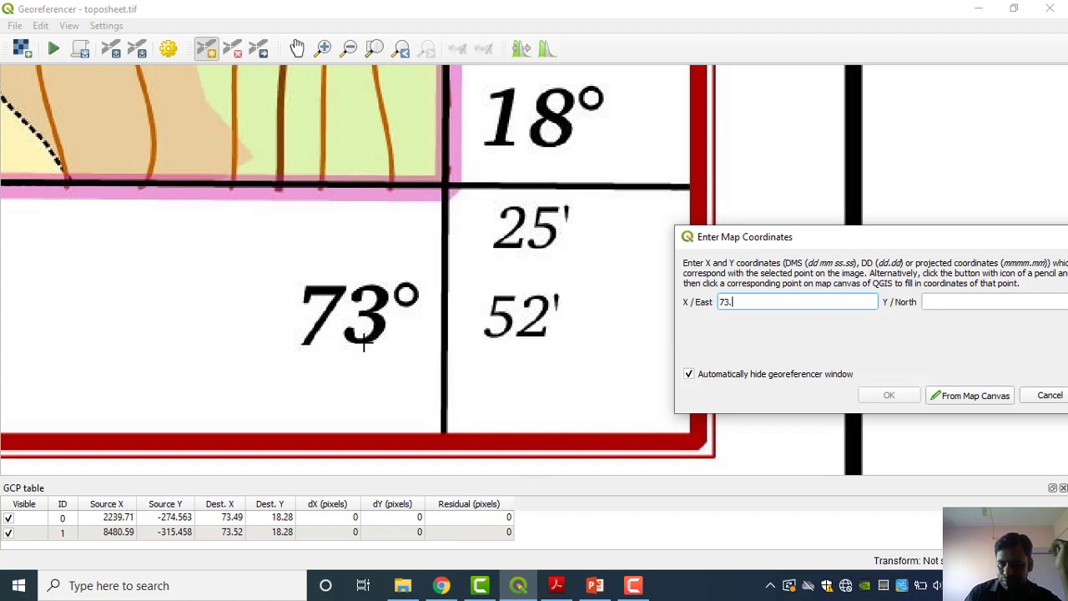
pyautogui.click(985, 298)
pyautogui.write('18.25')
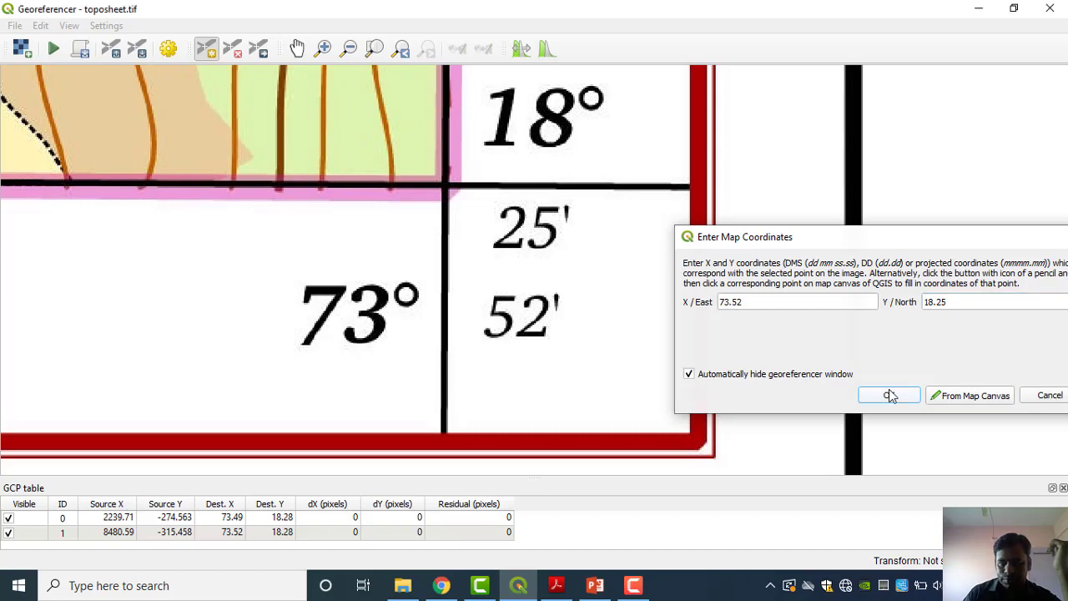
pyautogui.click(888, 394)
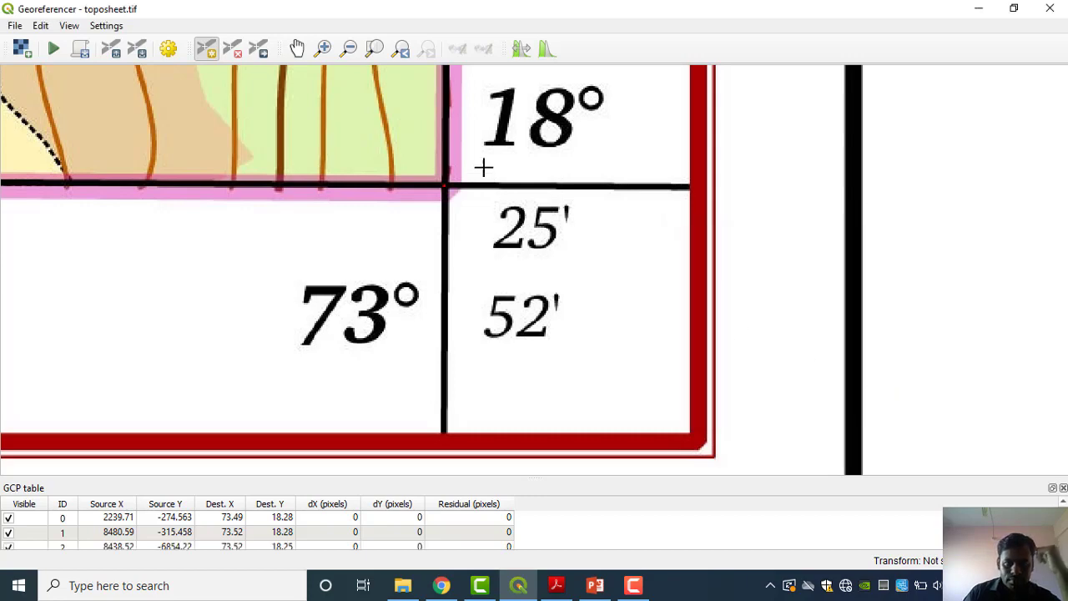
# Step: Pick a fourth control point at the grid intersection in the map's lower-left corner, labelled 73°49' and 18°25'
pyautogui.click(348, 50)
pyautogui.moveTo(298, 250); pyautogui.dragTo(312, 244)
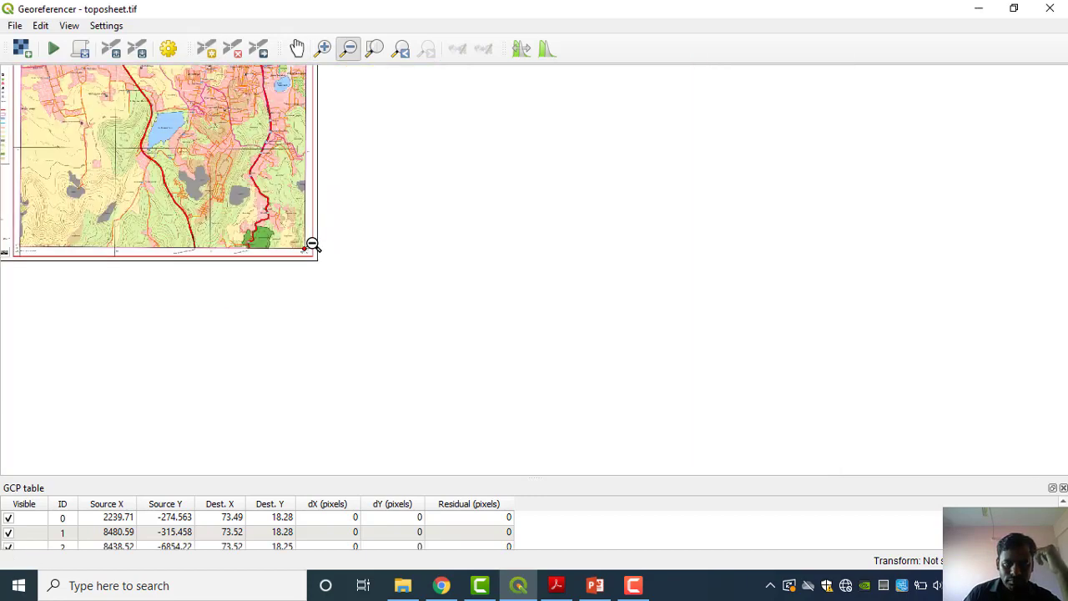
pyautogui.click(296, 48)
pyautogui.moveTo(222, 220); pyautogui.dragTo(703, 281)
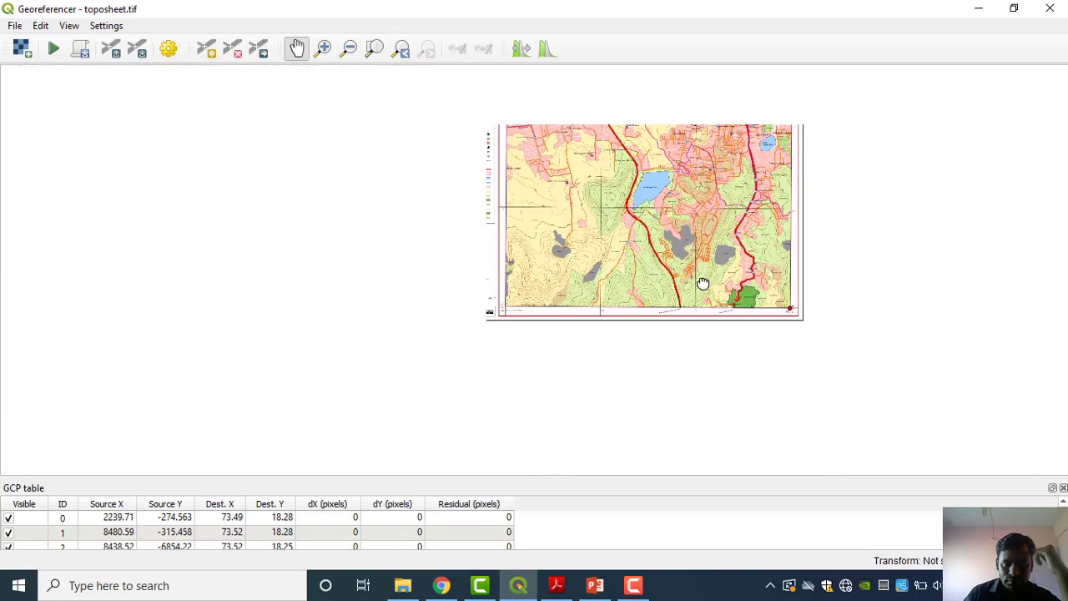
pyautogui.click(323, 48)
pyautogui.moveTo(785, 300); pyautogui.dragTo(357, 192)
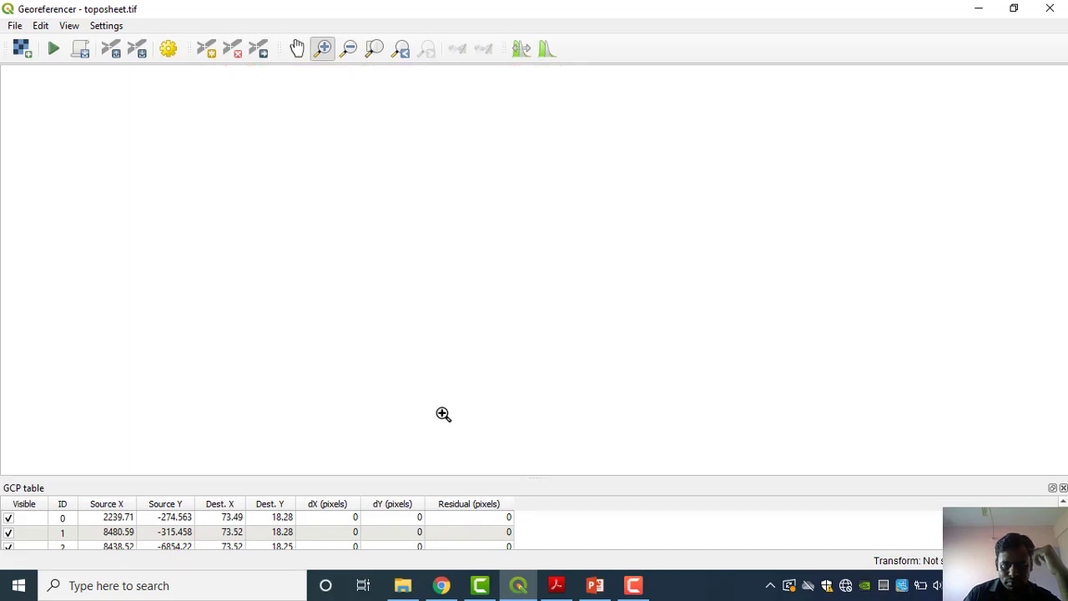
pyautogui.click(297, 48)
pyautogui.moveTo(468, 267); pyautogui.dragTo(566, 182)
pyautogui.scroll(1, 415, 296)
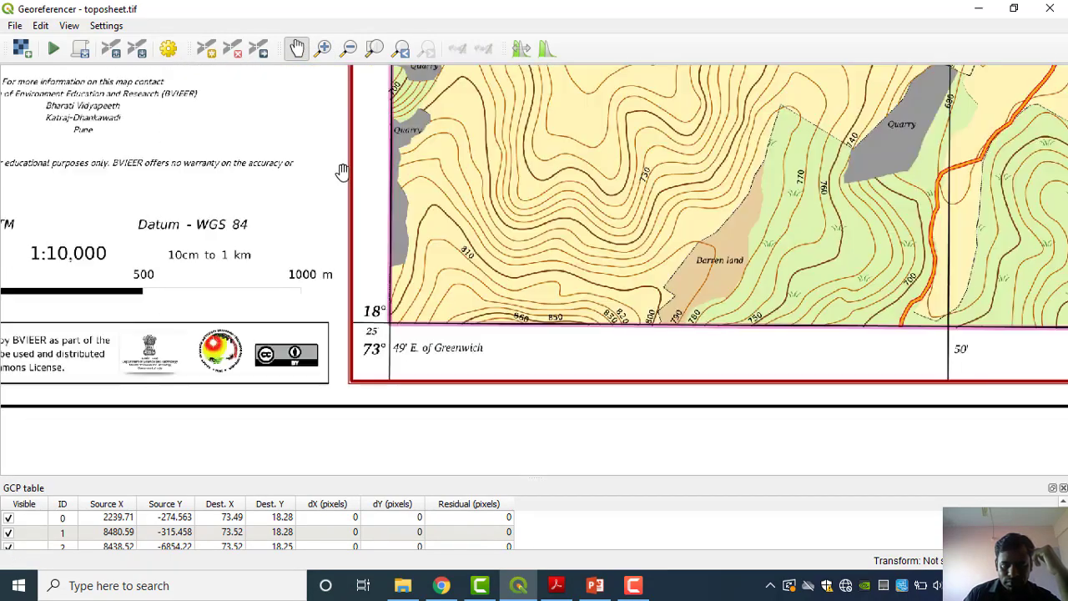
pyautogui.click(323, 48)
pyautogui.moveTo(350, 280); pyautogui.dragTo(427, 401)
pyautogui.moveTo(462, 132); pyautogui.dragTo(648, 378)
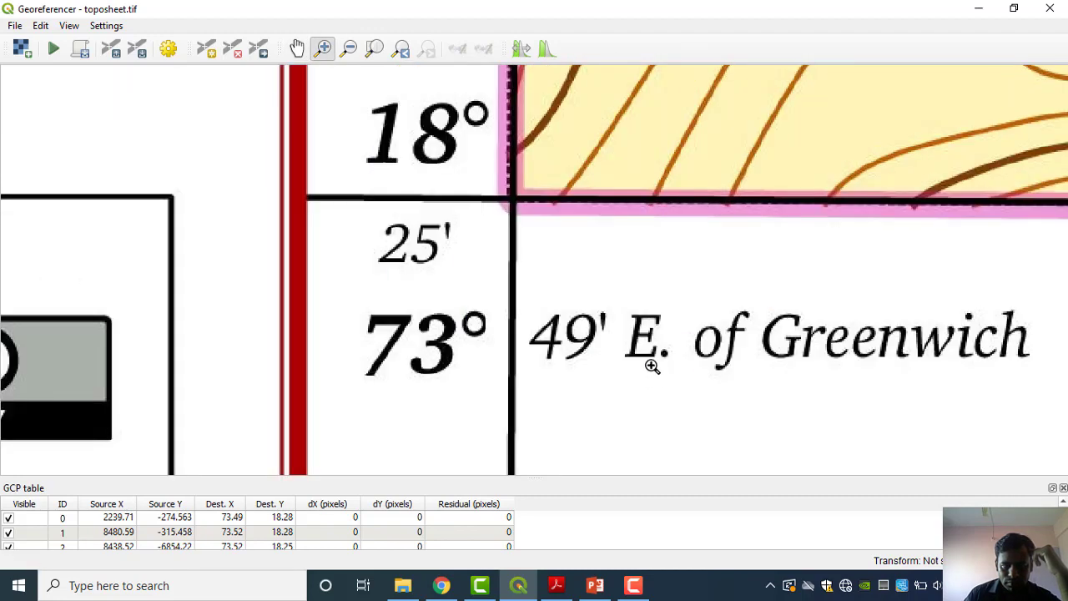
pyautogui.click(206, 48)
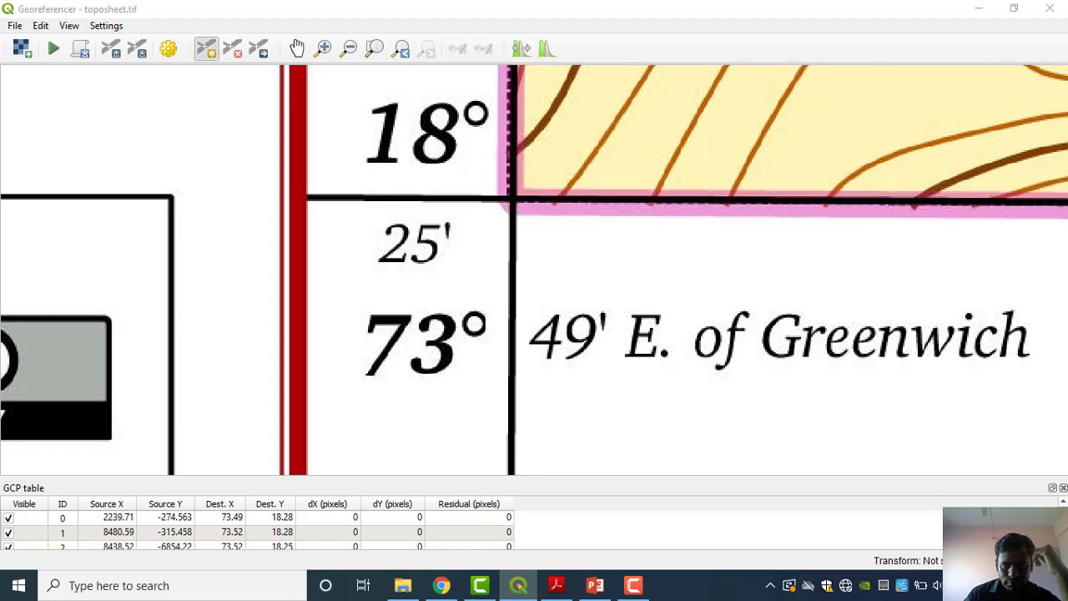
pyautogui.click(512, 201)
# Step: Assign the lower-left control point the map coordinates X 73.49 and Y 18.25
pyautogui.moveTo(947, 238); pyautogui.dragTo(839, 114)
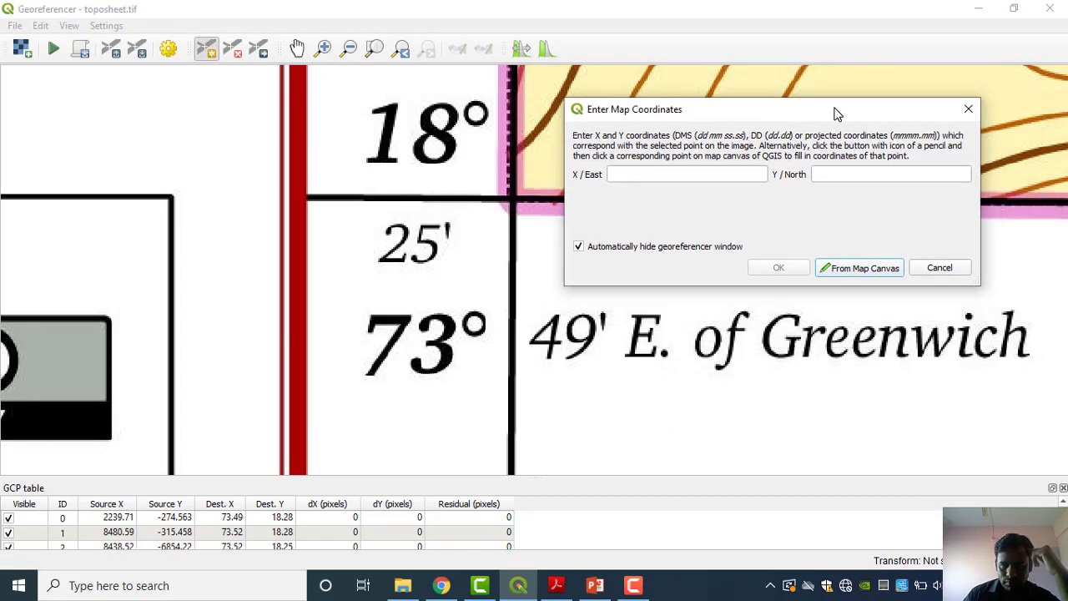
pyautogui.click(723, 171)
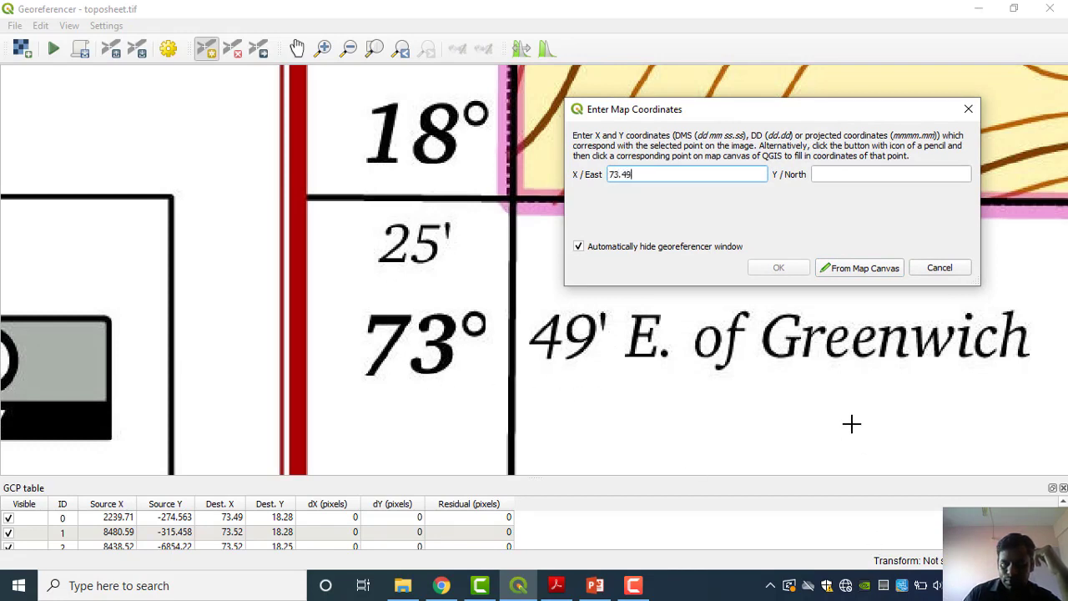
pyautogui.click(868, 172)
pyautogui.write('18.25')
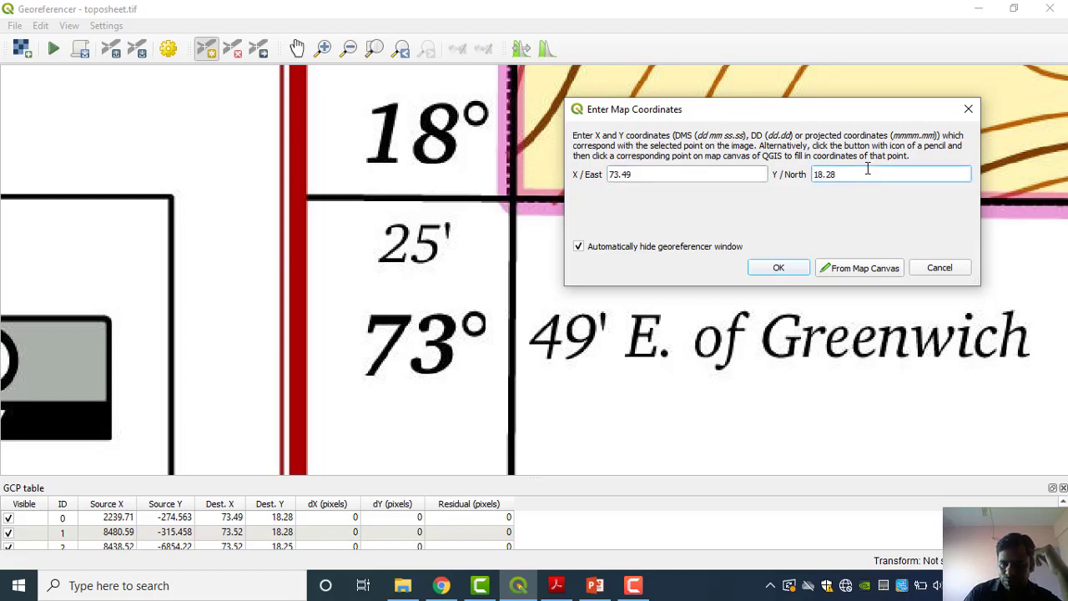
pyautogui.click(780, 269)
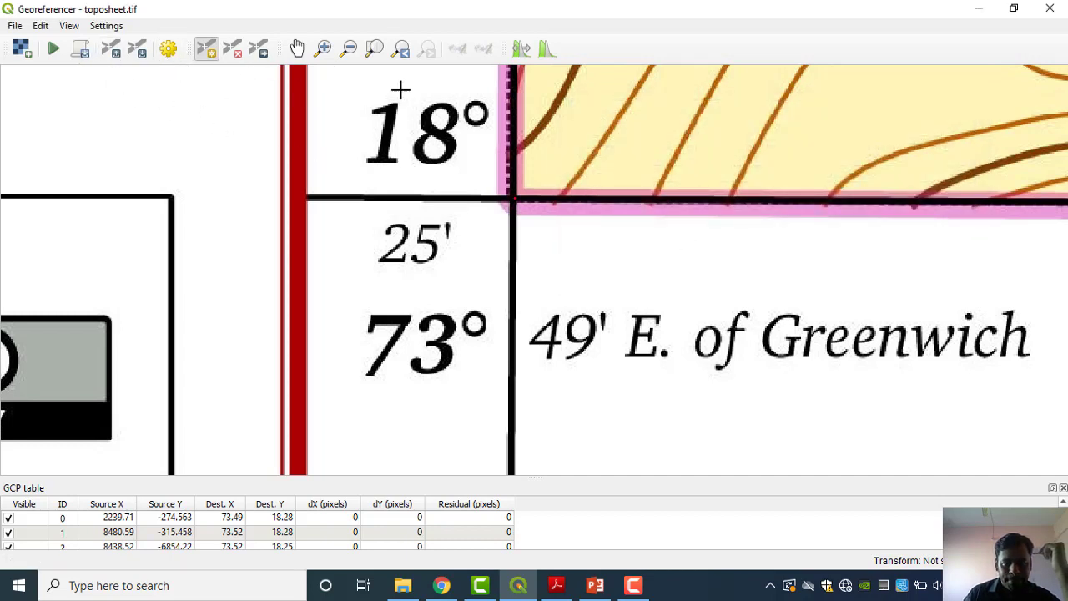
# Step: Examine the positions of all four control points over the whole toposheet
pyautogui.click(323, 47)
pyautogui.click(349, 48)
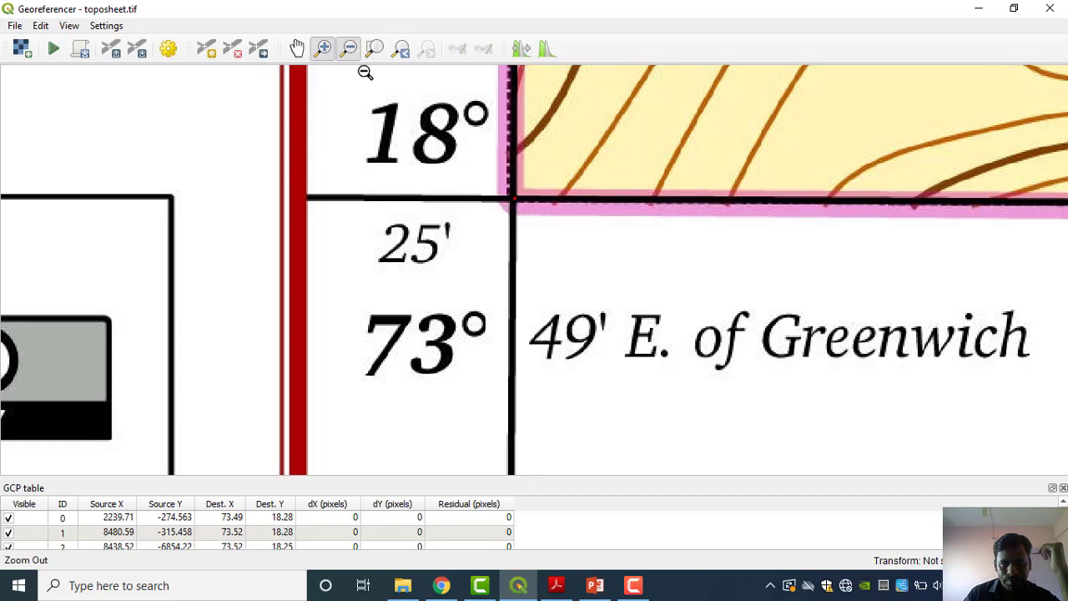
pyautogui.moveTo(478, 102); pyautogui.dragTo(608, 228)
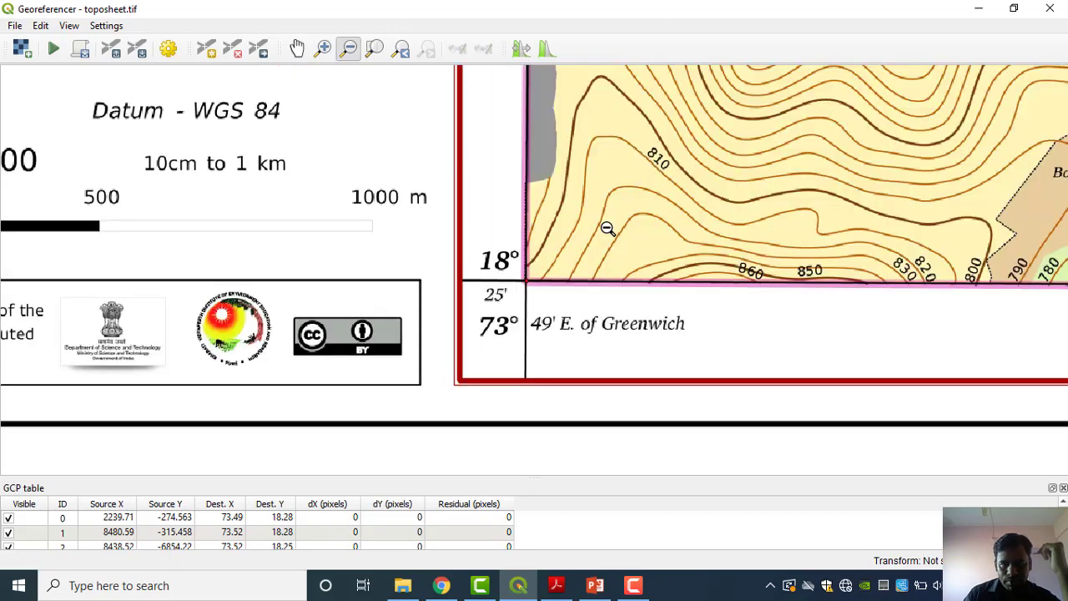
pyautogui.click(297, 48)
pyautogui.scroll(-3, 473, 193)
pyautogui.moveTo(525, 233); pyautogui.dragTo(510, 260)
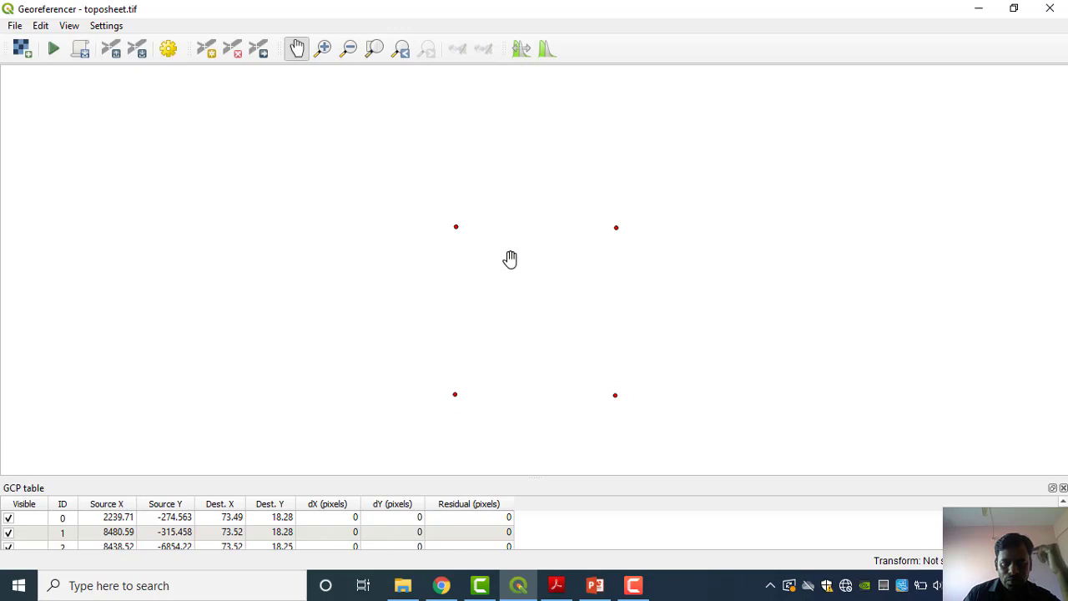
pyautogui.click(323, 52)
pyautogui.moveTo(443, 215); pyautogui.dragTo(632, 413)
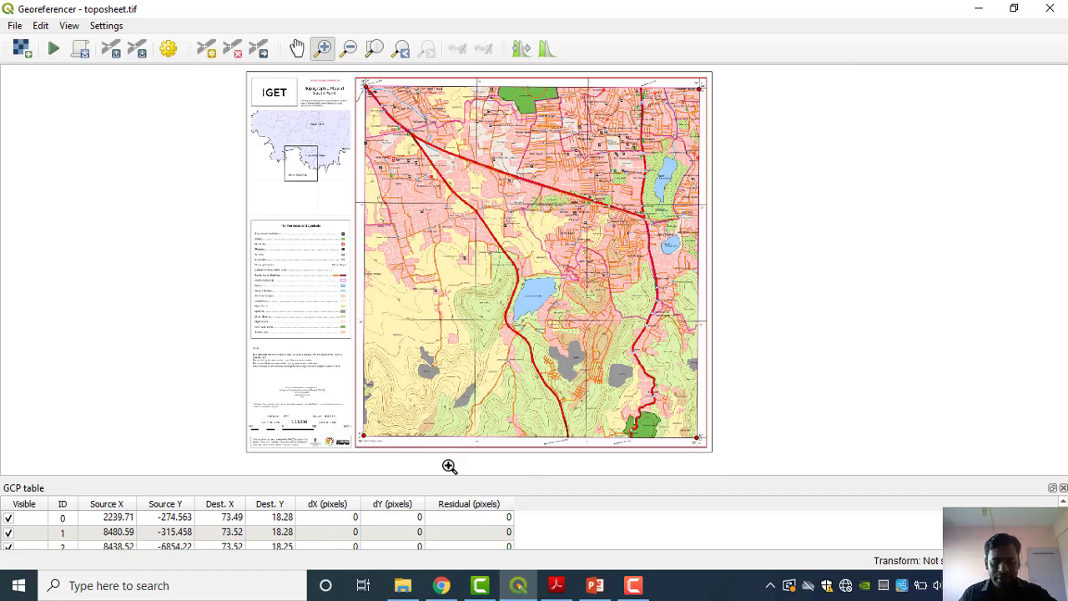
# Step: Enlarge the GCP table to show every control point row and review it against the full map
pyautogui.moveTo(434, 480); pyautogui.dragTo(422, 389)
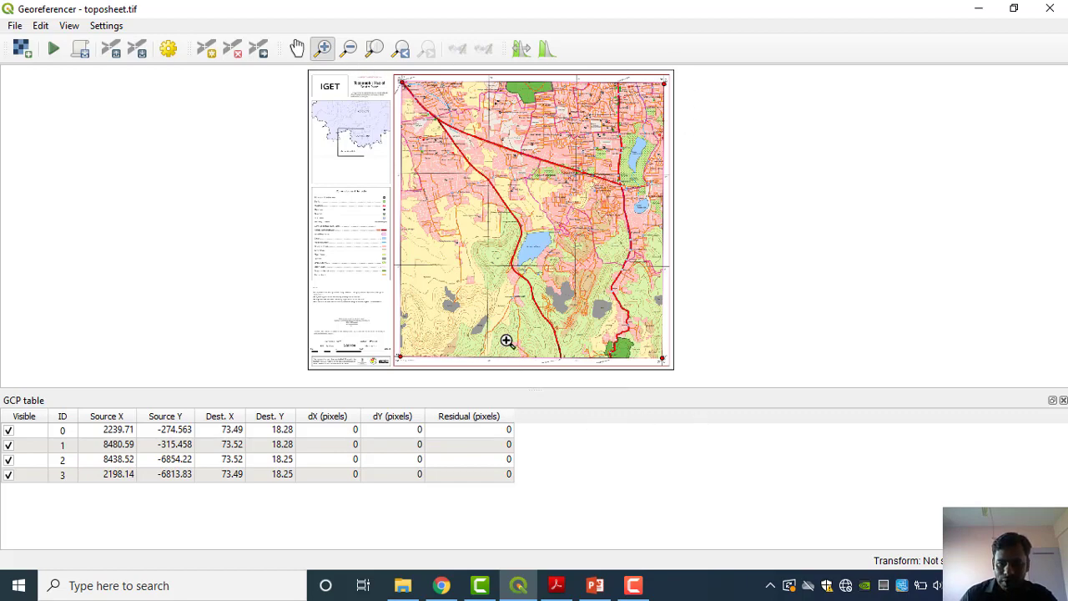
pyautogui.moveTo(471, 155); pyautogui.dragTo(613, 280)
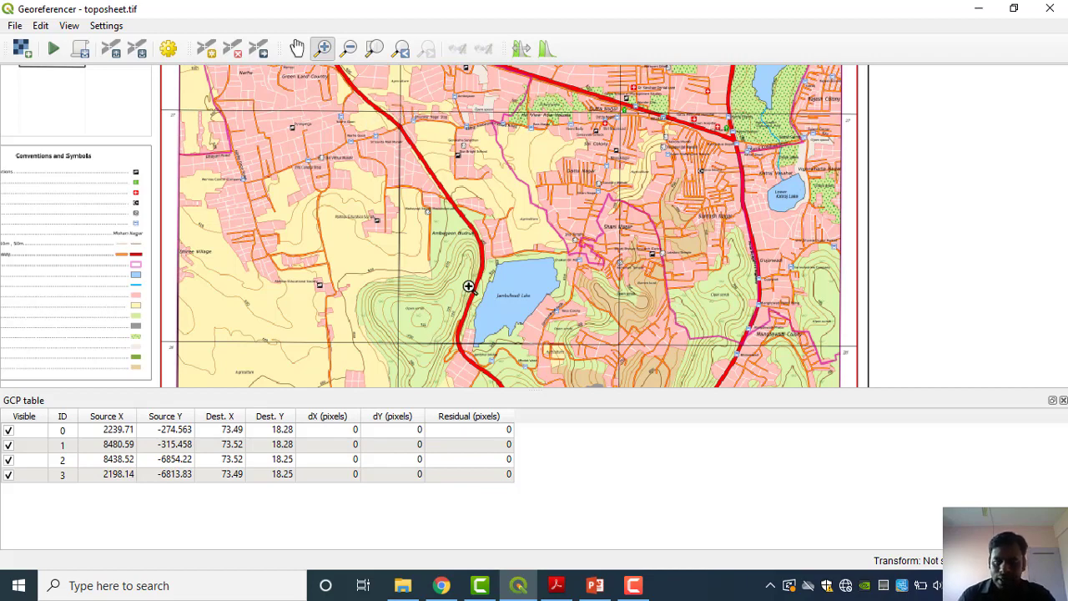
pyautogui.scroll(-5, 543, 191)
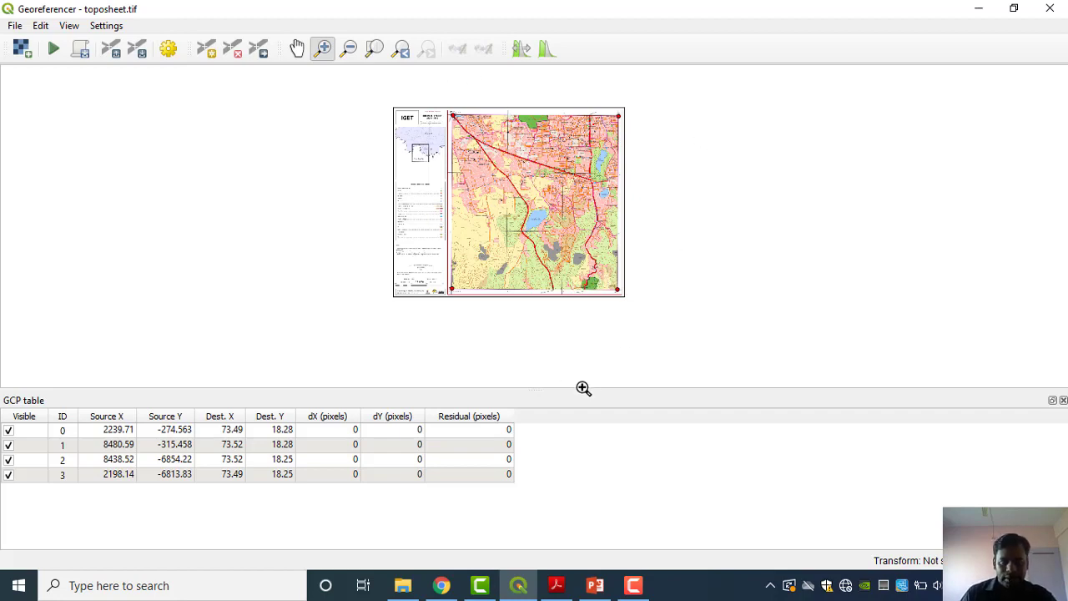
pyautogui.moveTo(424, 90); pyautogui.dragTo(649, 328)
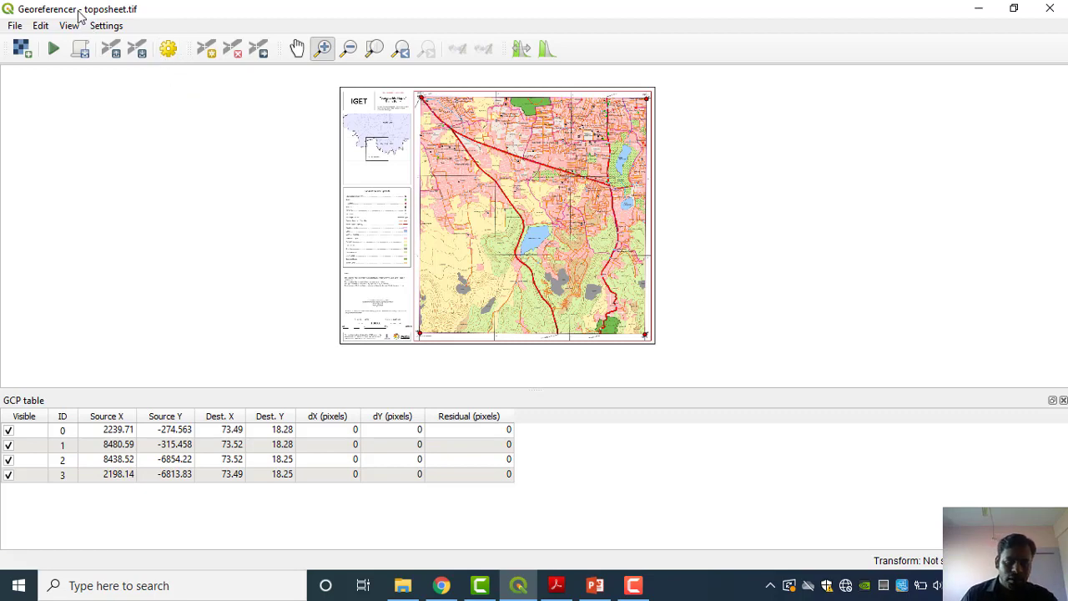
# Step: In the transformation settings, keep the Polynomial 1 type and set the target SRS to the project CRS, EPSG:32643 - WGS 84 / UTM zone 43N
pyautogui.click(108, 26)
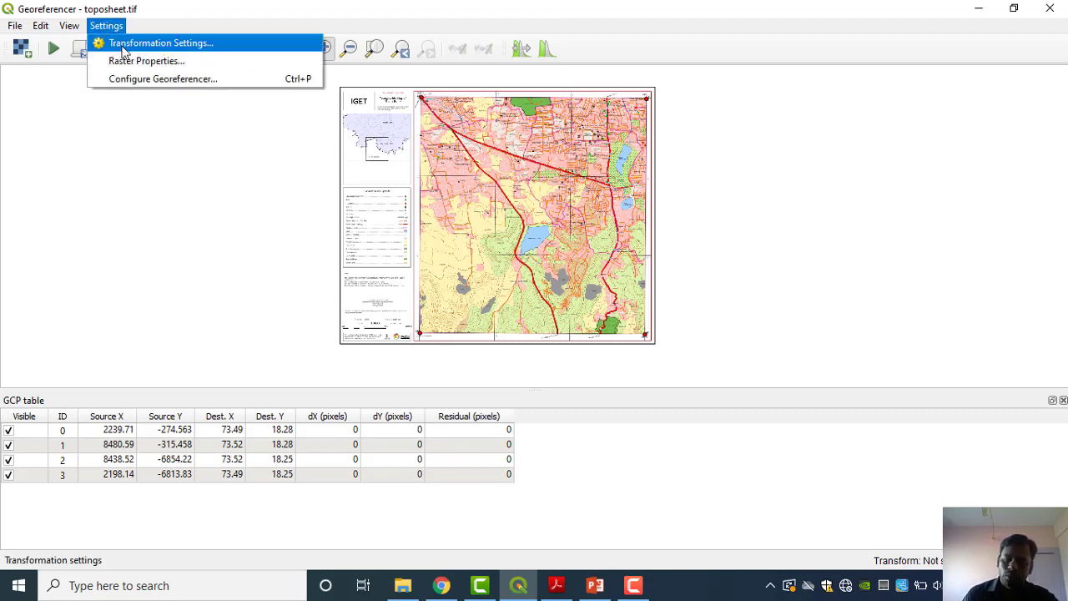
pyautogui.click(124, 52)
pyautogui.moveTo(514, 13); pyautogui.dragTo(633, 51)
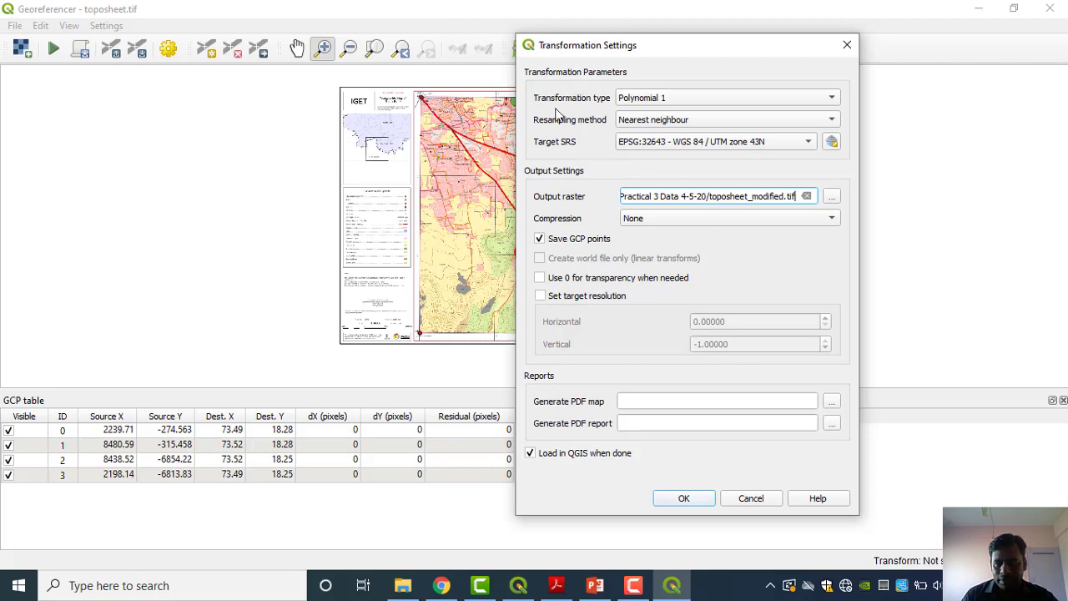
pyautogui.click(690, 98)
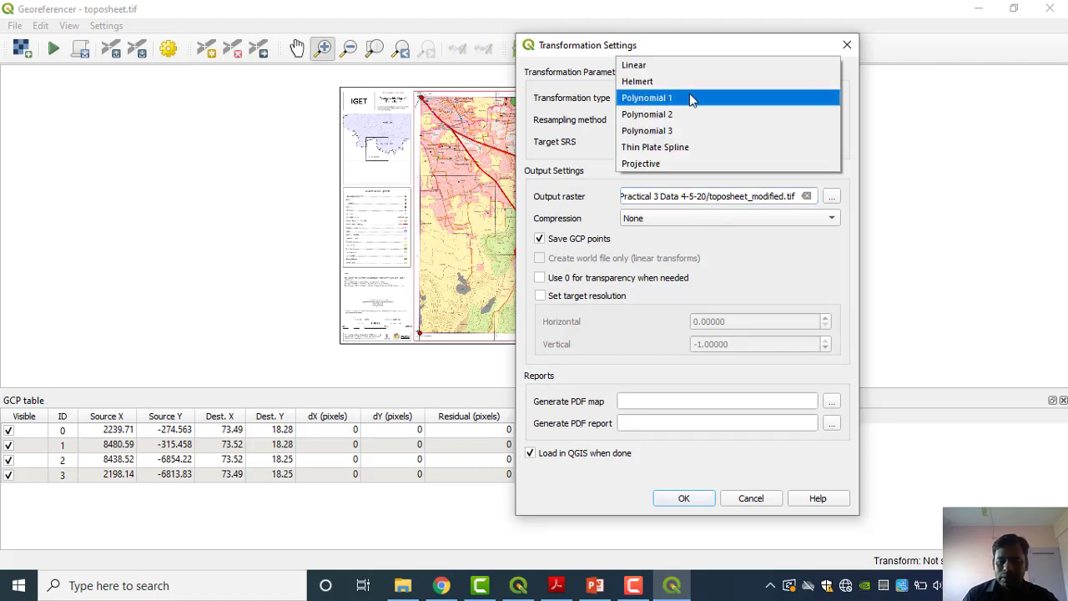
pyautogui.click(690, 98)
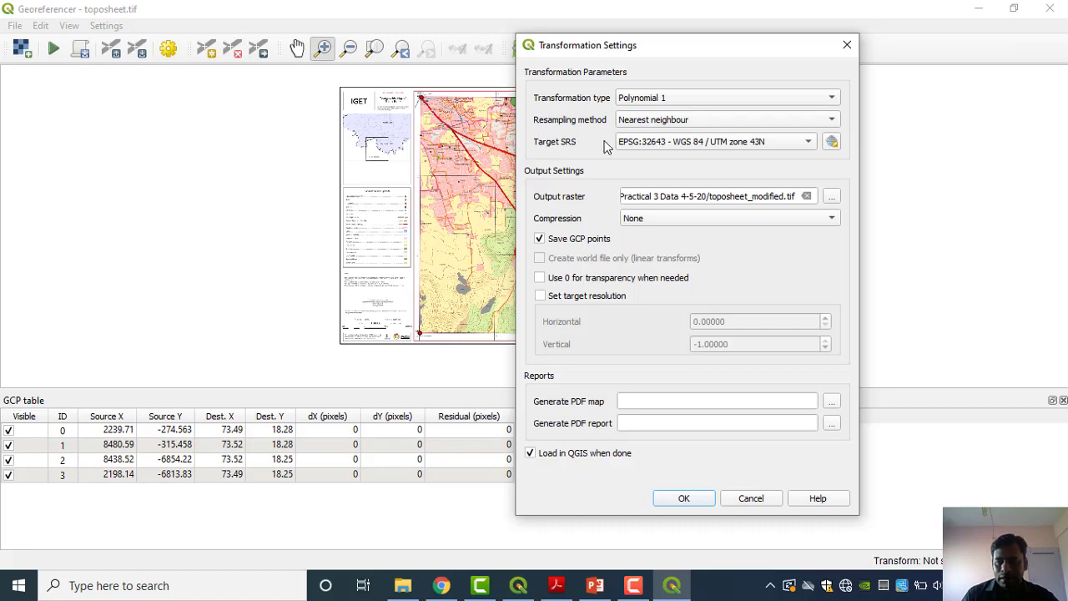
pyautogui.moveTo(653, 56); pyautogui.dragTo(546, 37)
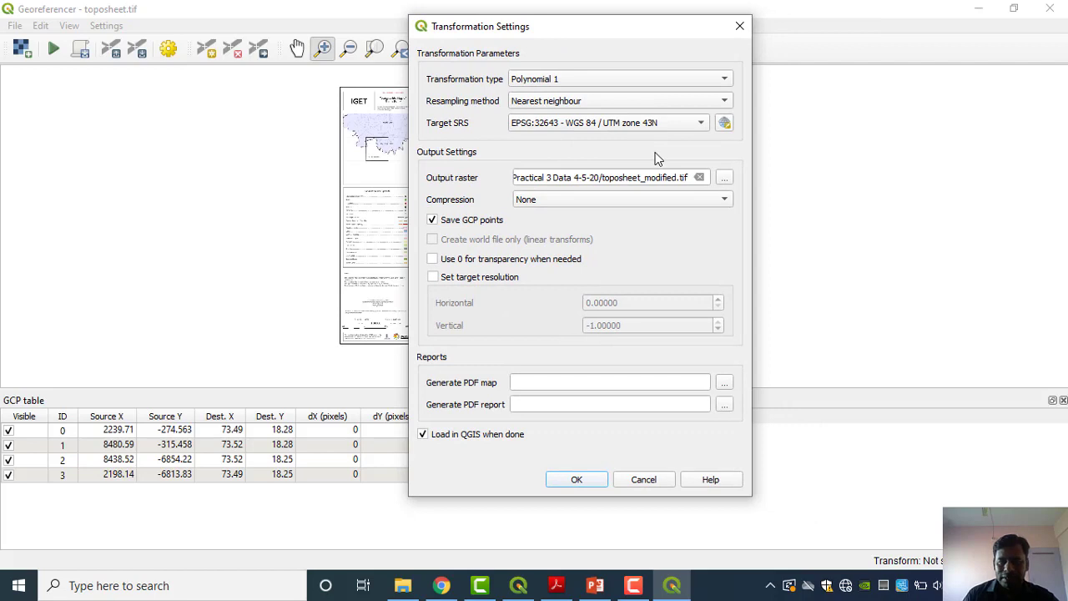
pyautogui.click(701, 123)
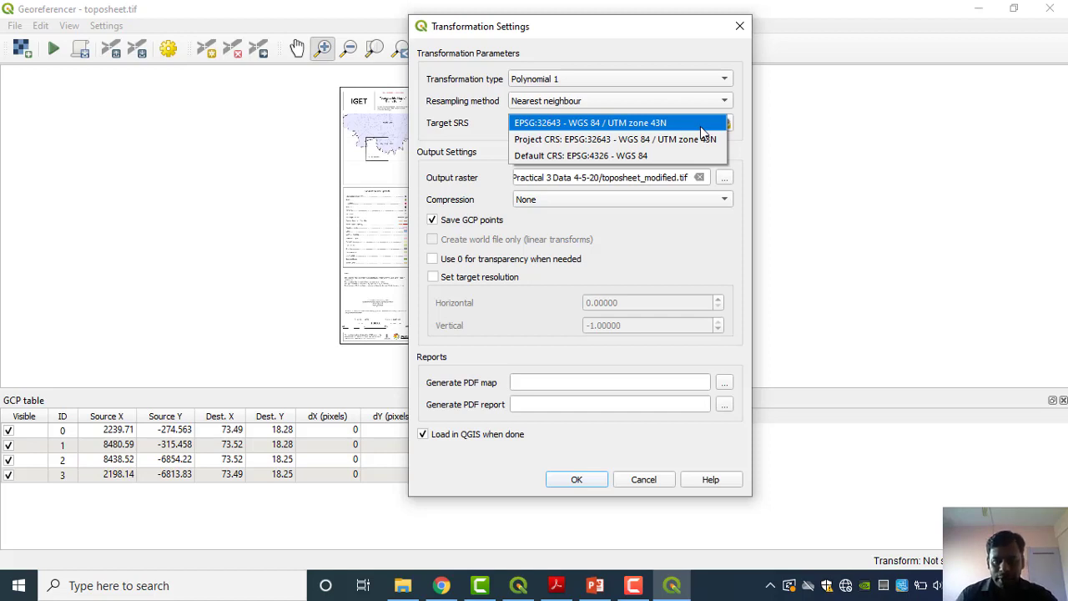
pyautogui.click(650, 140)
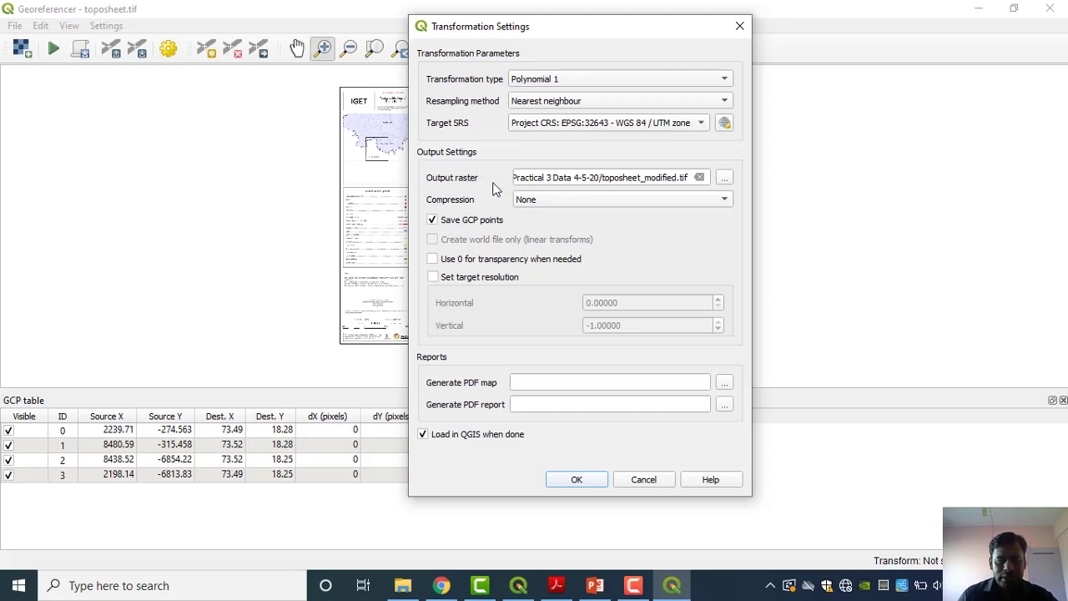
# Step: Set the output raster to a TIF file named Georef in the Practice folder under 308 Q GIS, Workshop
pyautogui.click(725, 178)
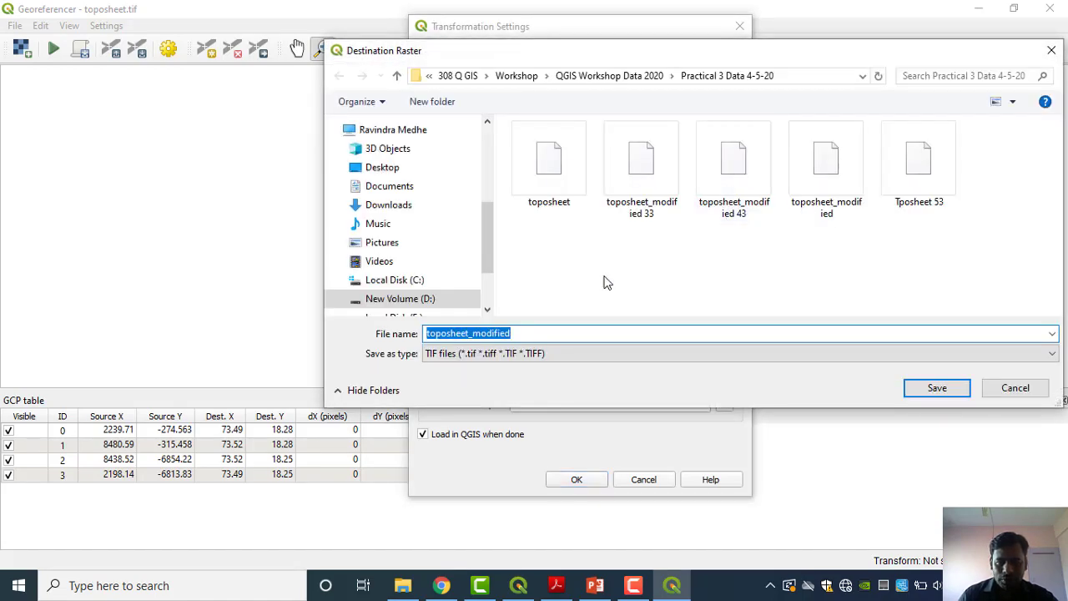
pyautogui.click(590, 76)
pyautogui.click(545, 75)
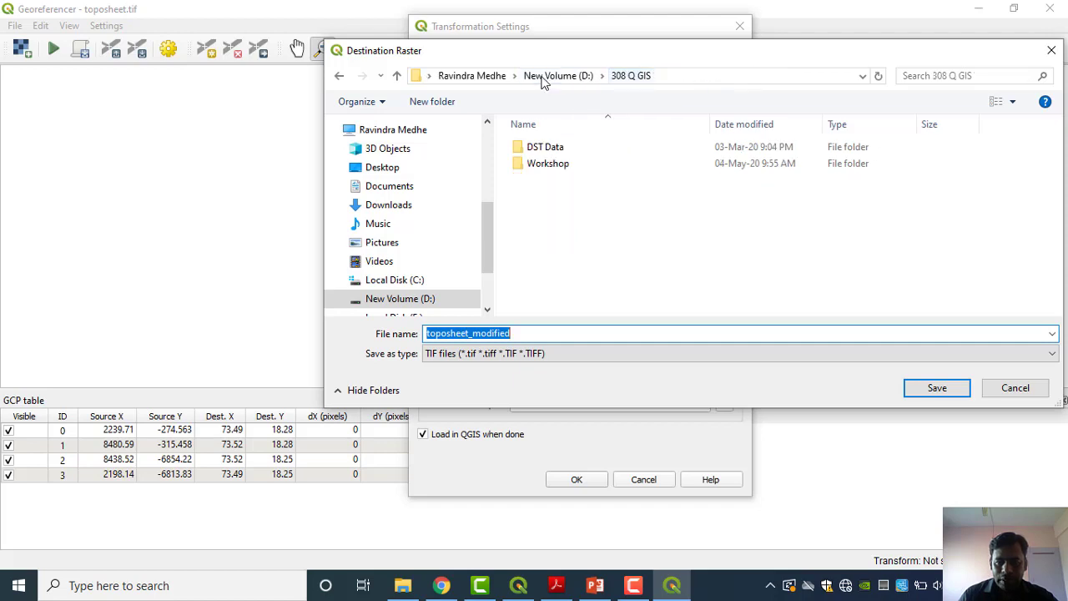
pyautogui.click(571, 167)
pyautogui.doubleClick(571, 167)
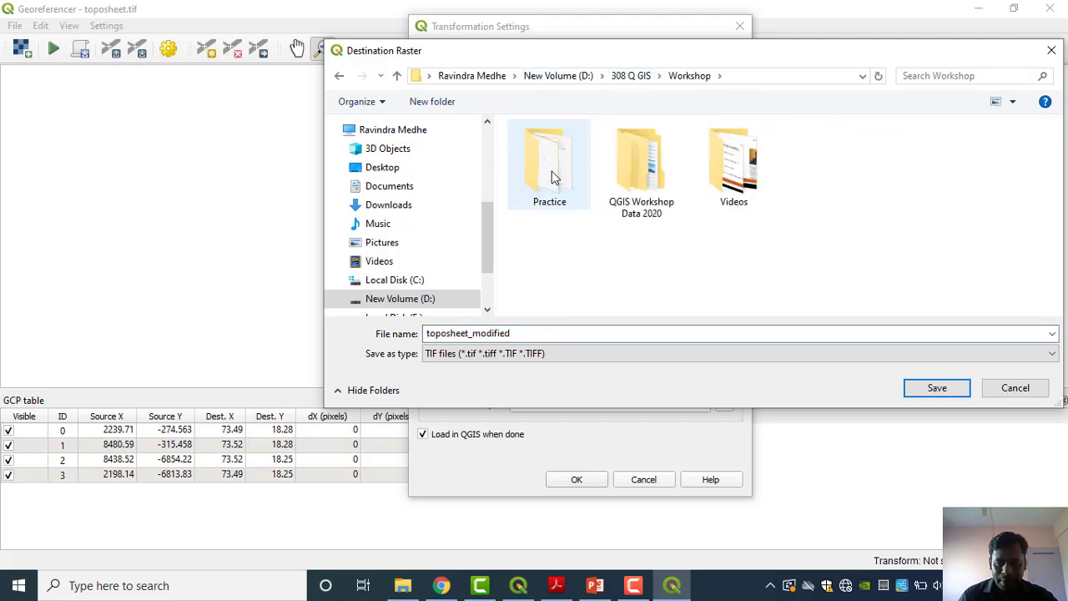
pyautogui.doubleClick(551, 175)
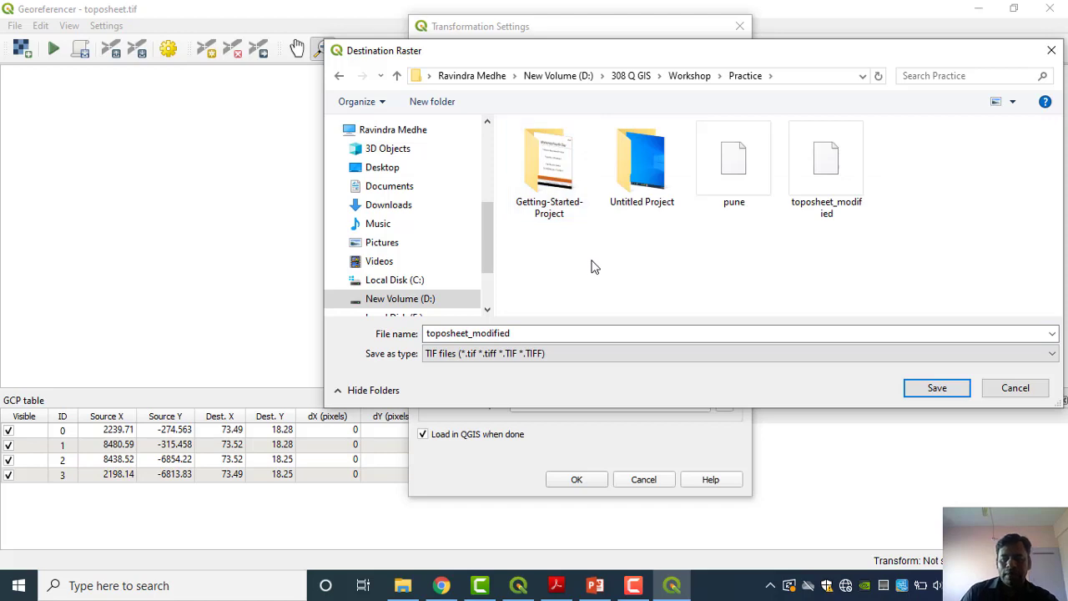
pyautogui.doubleClick(535, 333)
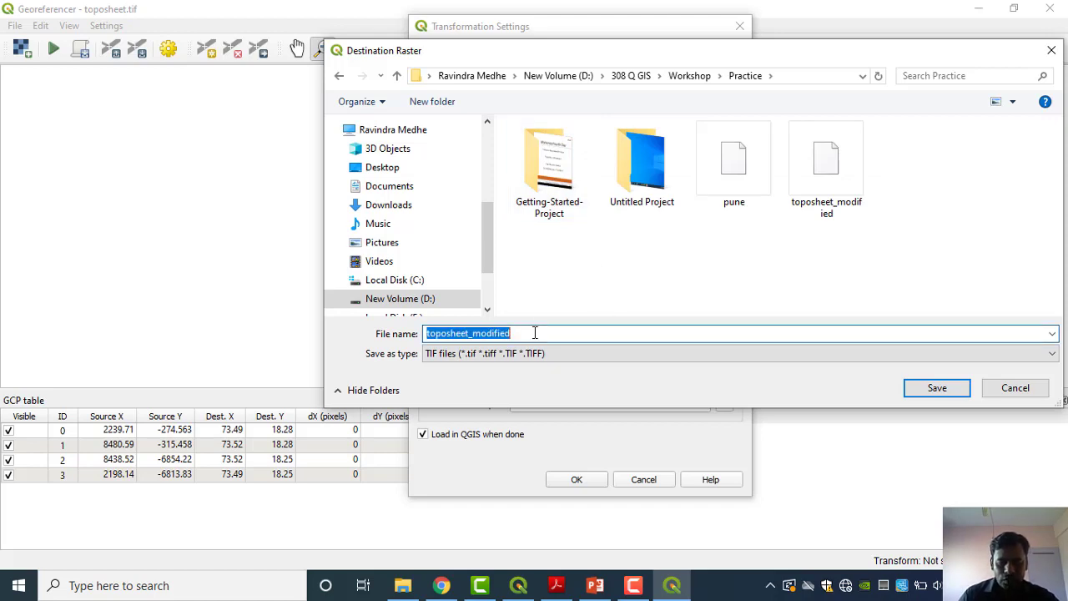
pyautogui.write('Georef')
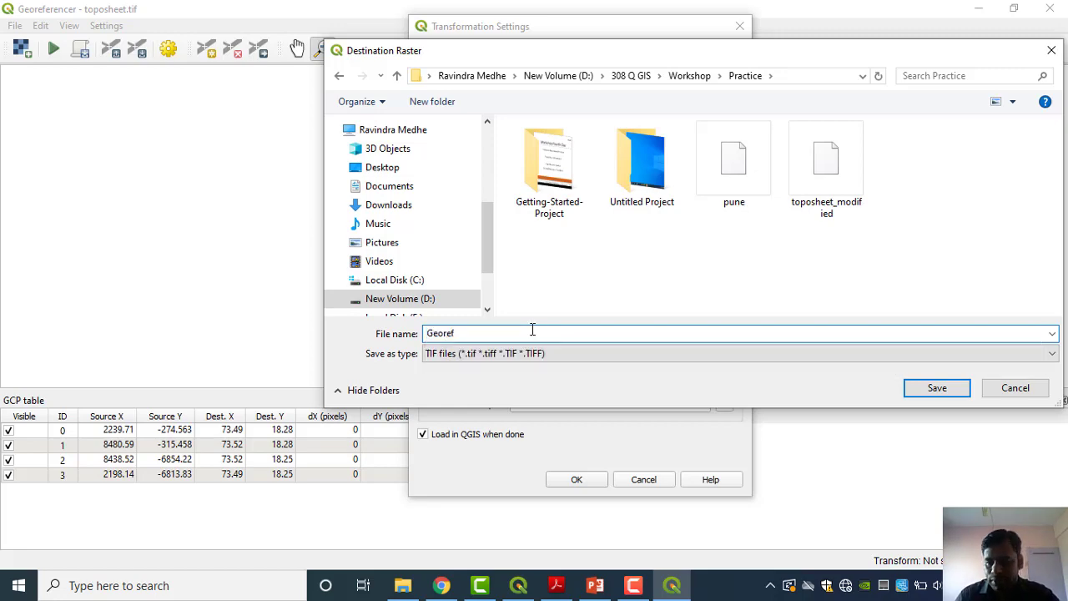
pyautogui.click(924, 387)
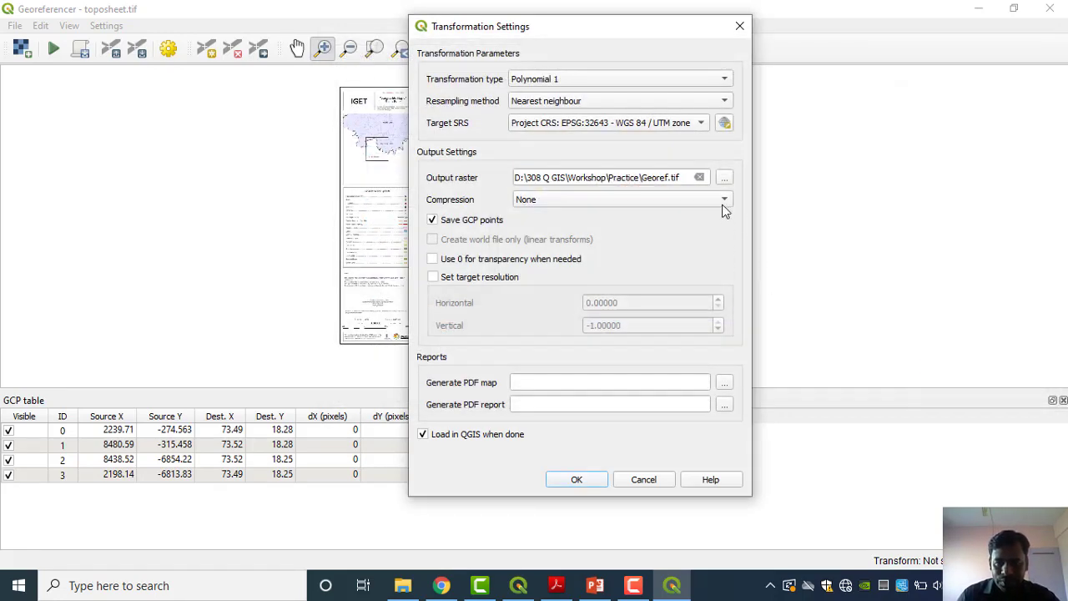
# Step: Accept the transformation settings with saving GCP points and loading in QGIS when done enabled, and start georeferencing the toposheet
pyautogui.click(431, 220)
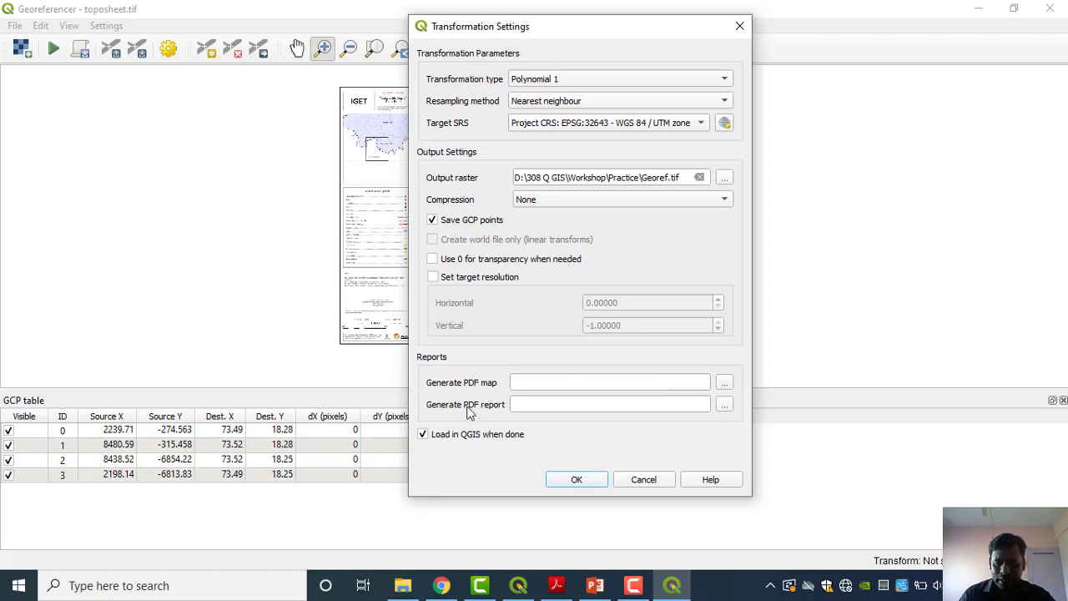
pyautogui.click(577, 480)
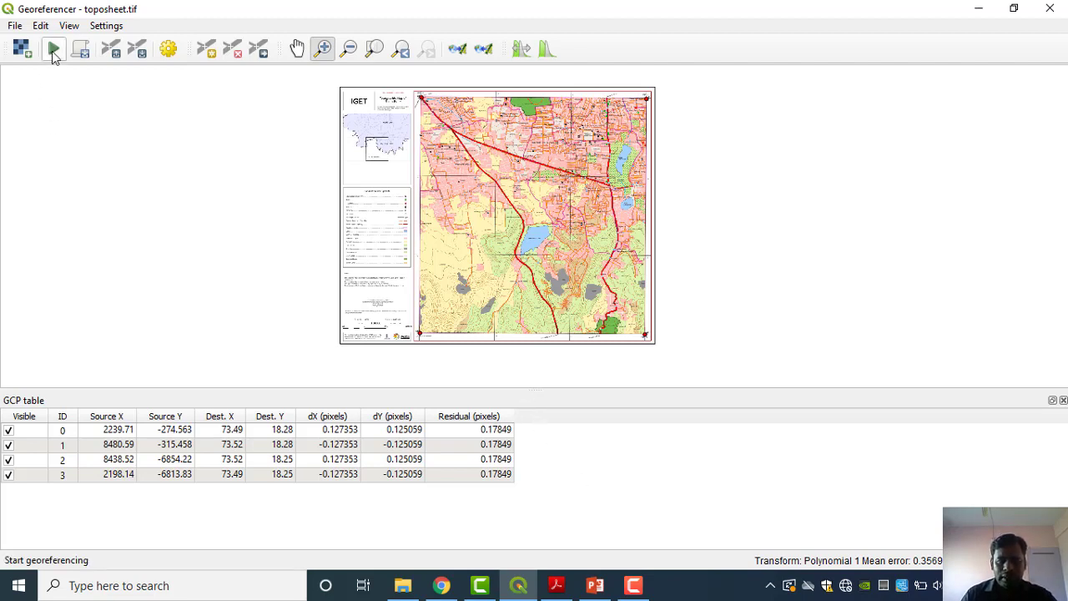
pyautogui.click(15, 27)
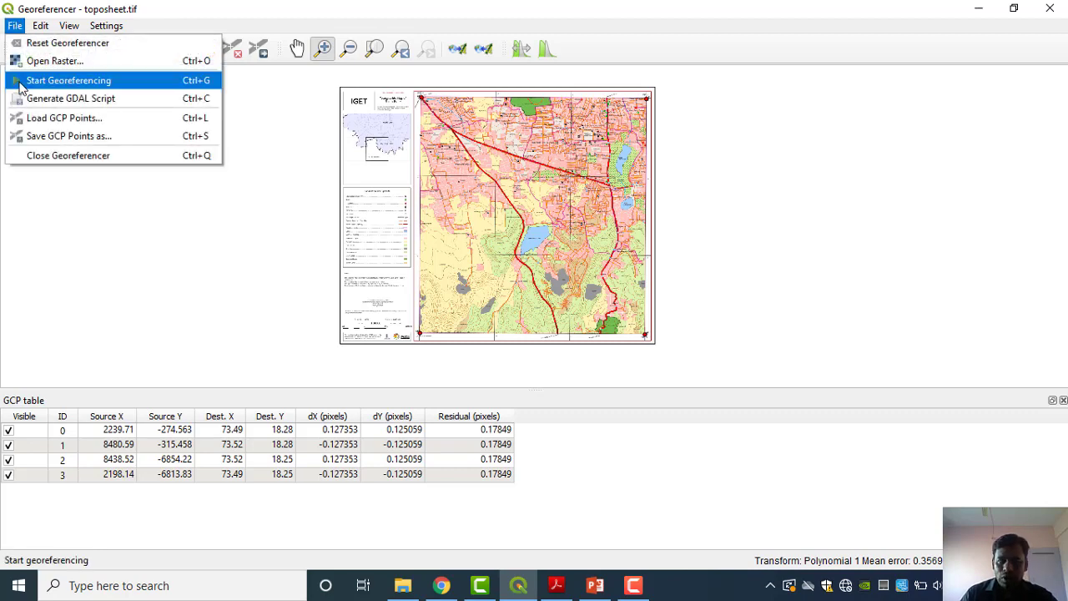
pyautogui.click(89, 85)
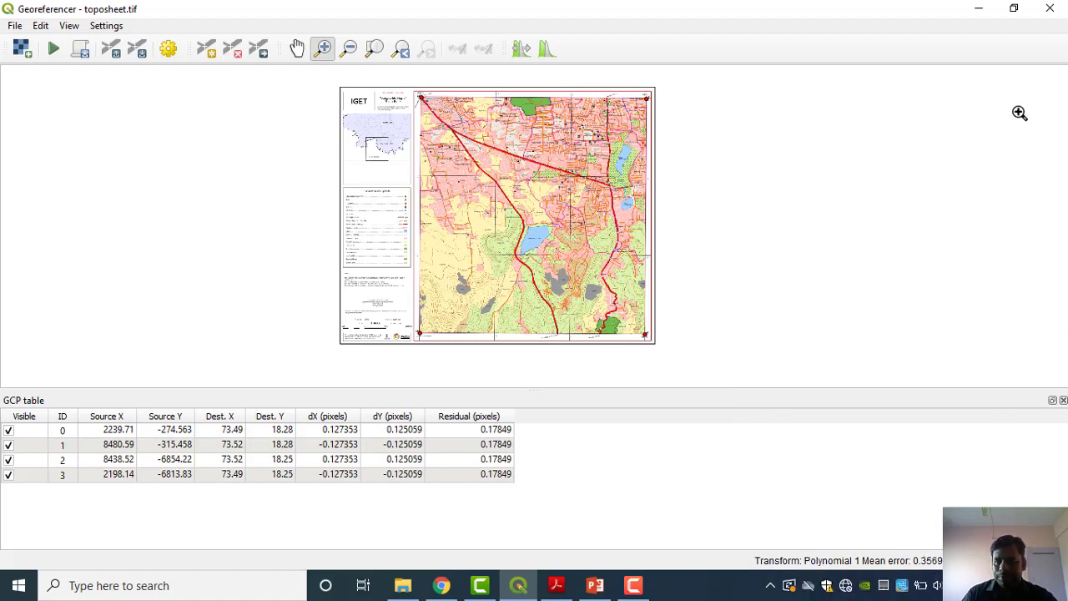
# Step: Minimize the Georeferencer and examine the northwest corner of the Georef layer up close, around the 73°49' and 18°28' graticule intersection
pyautogui.click(979, 8)
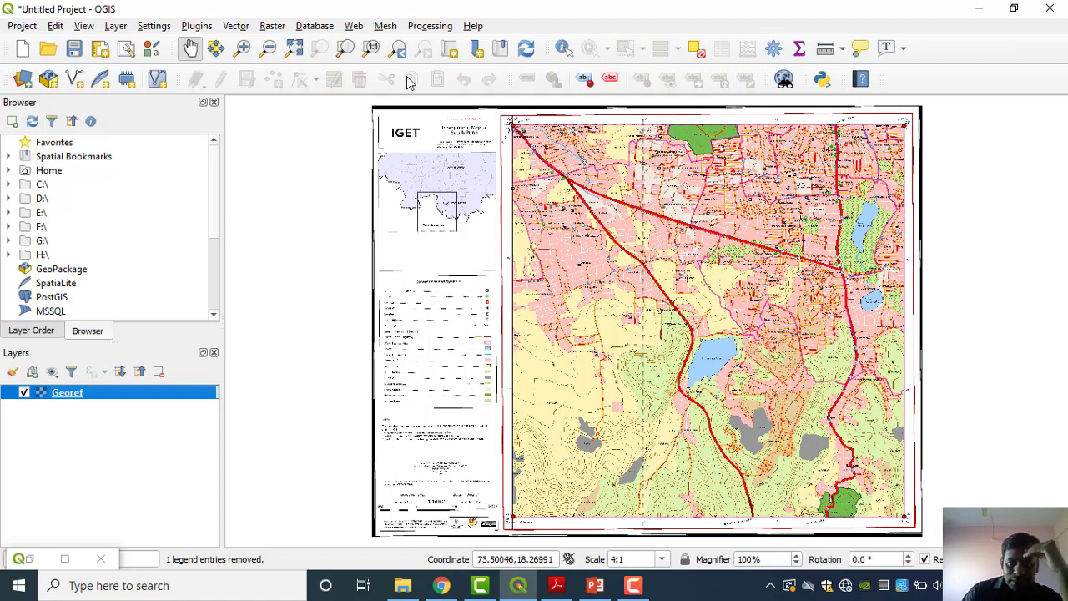
pyautogui.click(242, 47)
pyautogui.moveTo(486, 102); pyautogui.dragTo(586, 178)
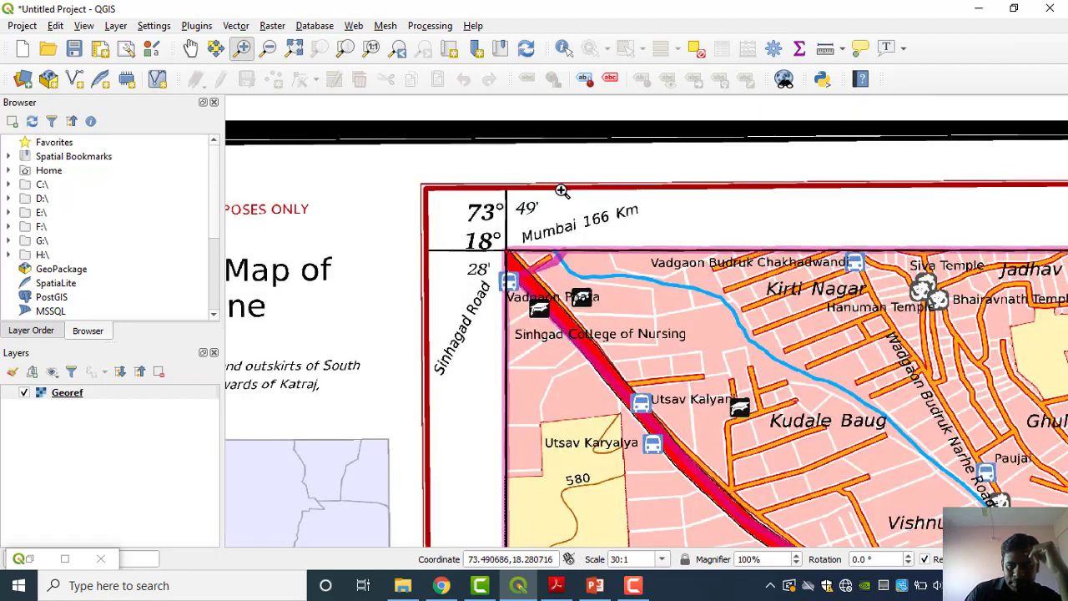
pyautogui.moveTo(441, 180); pyautogui.dragTo(609, 312)
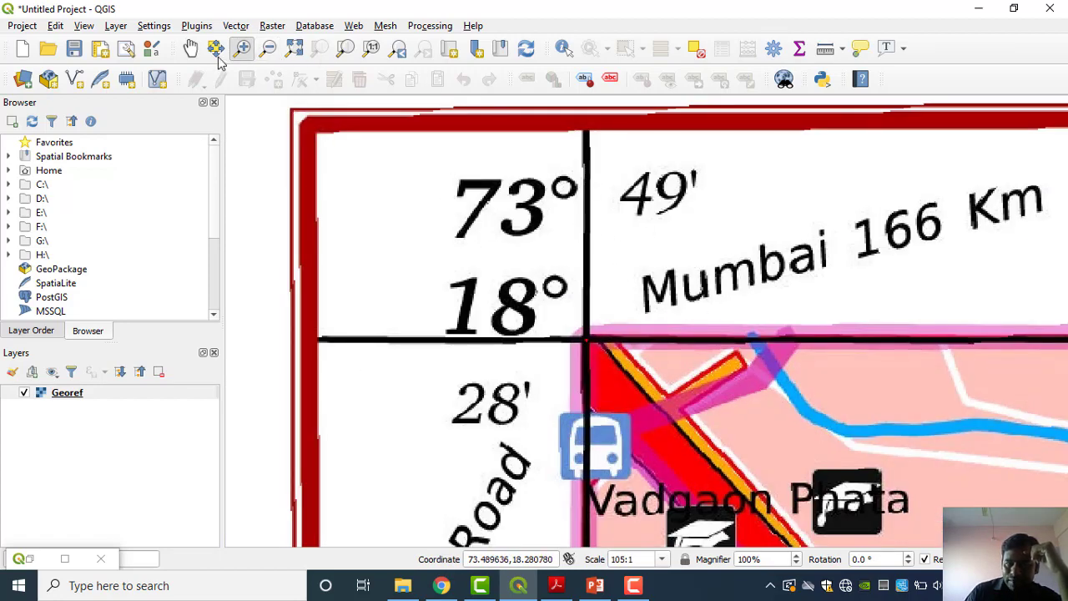
pyautogui.click(191, 48)
pyautogui.scroll(-1, 702, 303)
pyautogui.moveTo(901, 267); pyautogui.dragTo(681, 255)
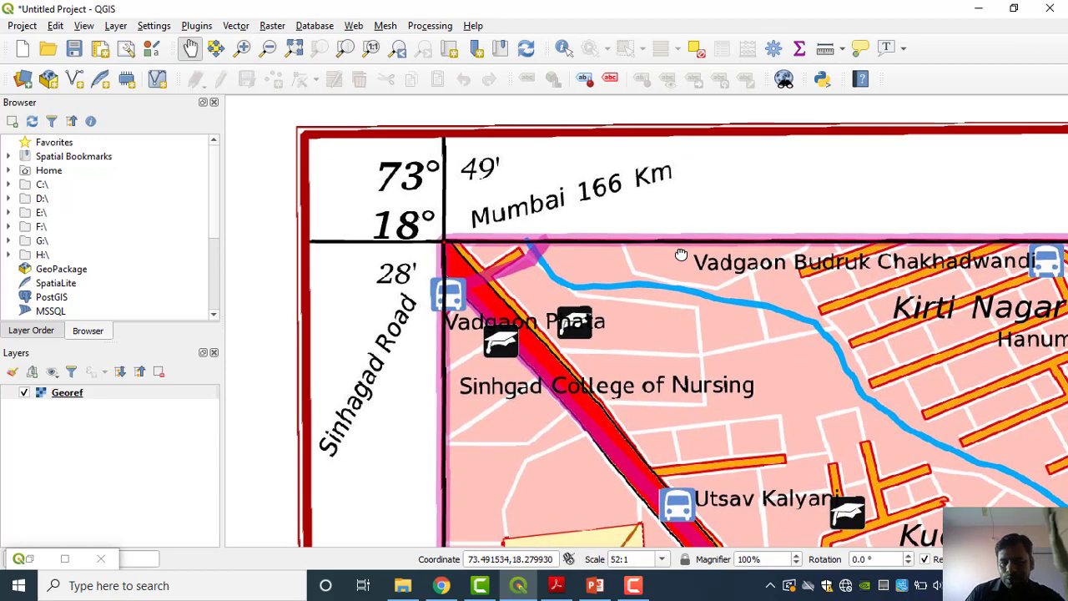